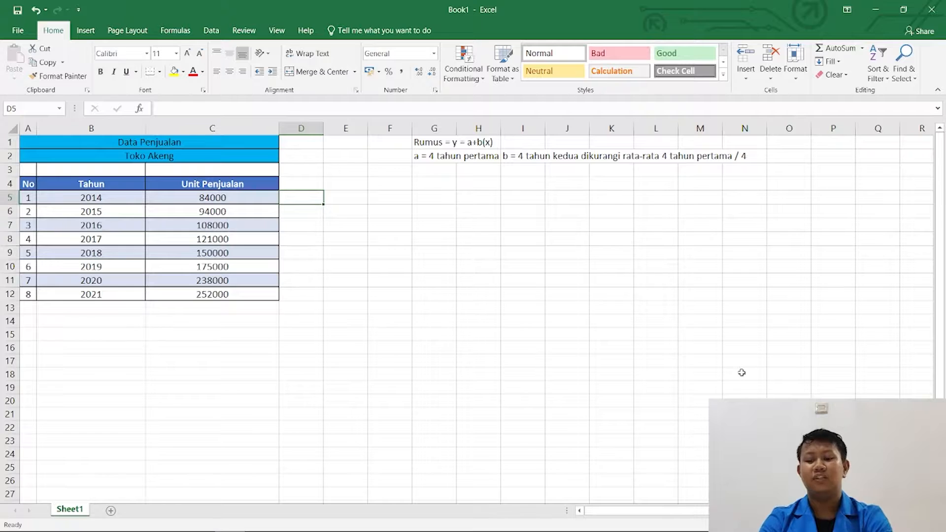
key(Down)
key(Down)
key(Up)
key(Up)
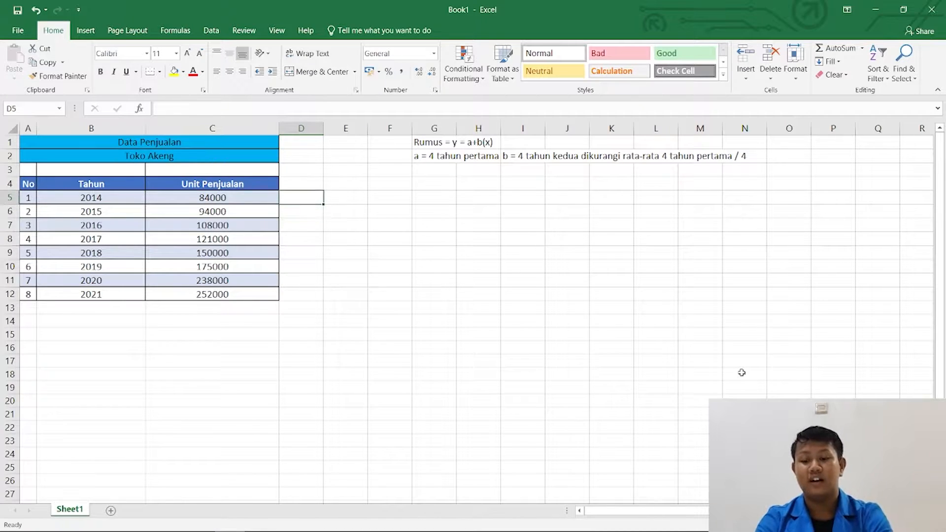
key(Down)
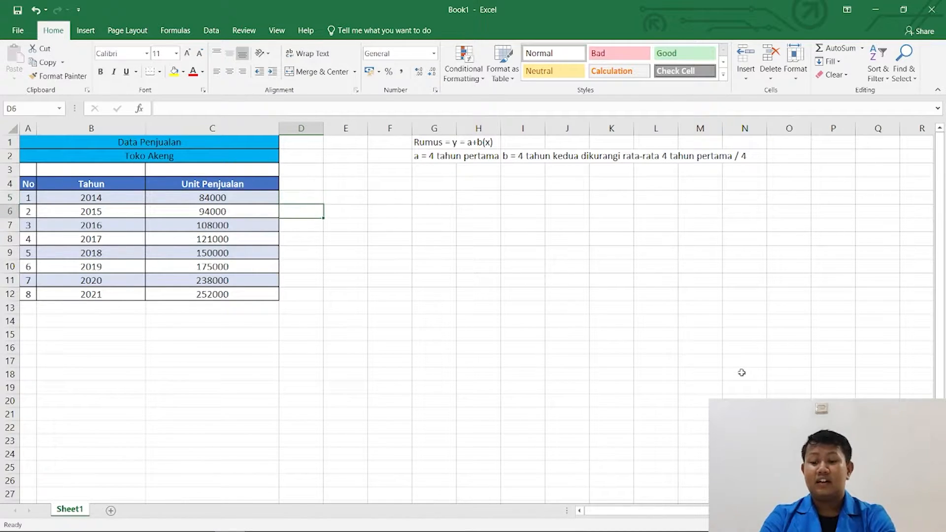
key(Up)
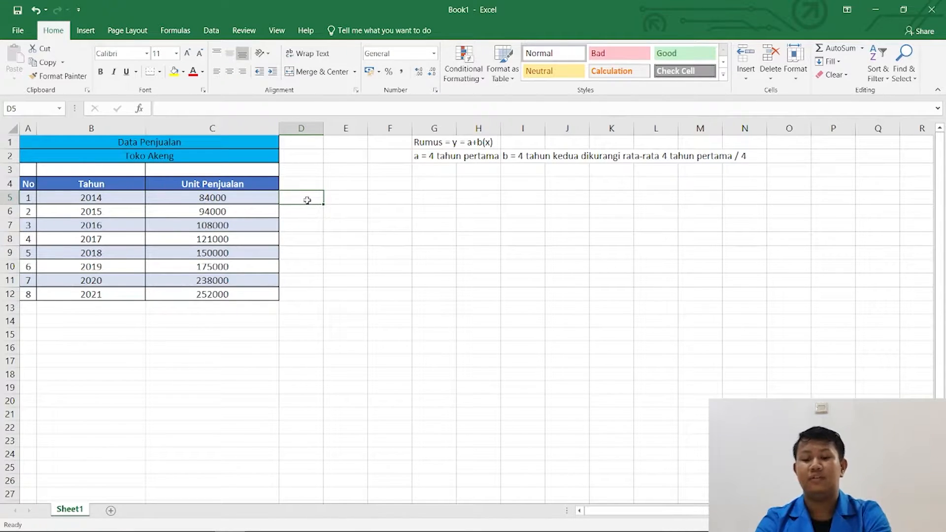
Merge and center cells D5:D8 beside the years 2014–2017 and enter the label "Kelompok 1".
drag(307, 199, 299, 243)
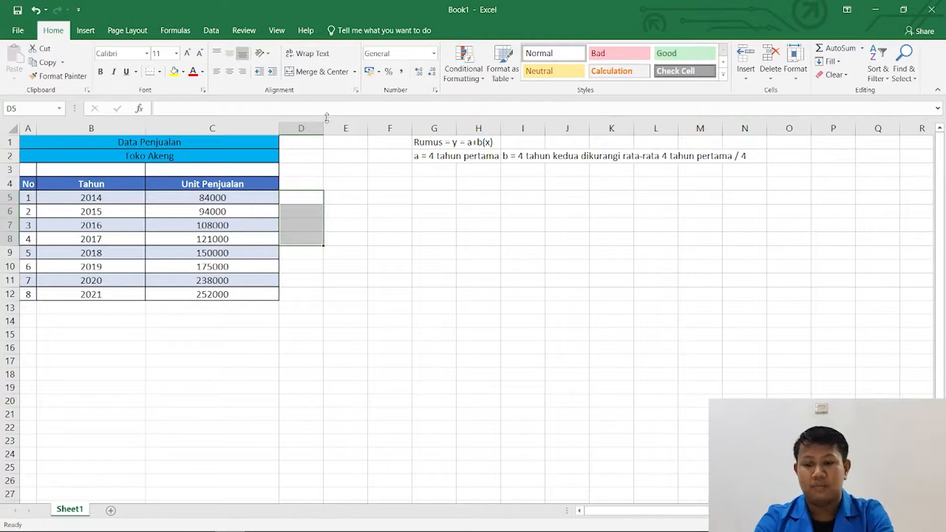
click(309, 72)
text(Kel)
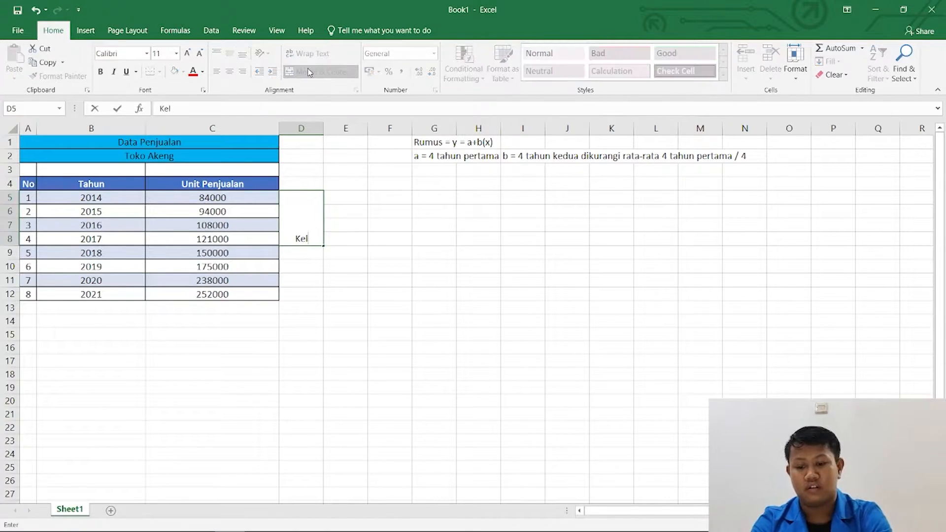
text(ompok 1)
key(Return)
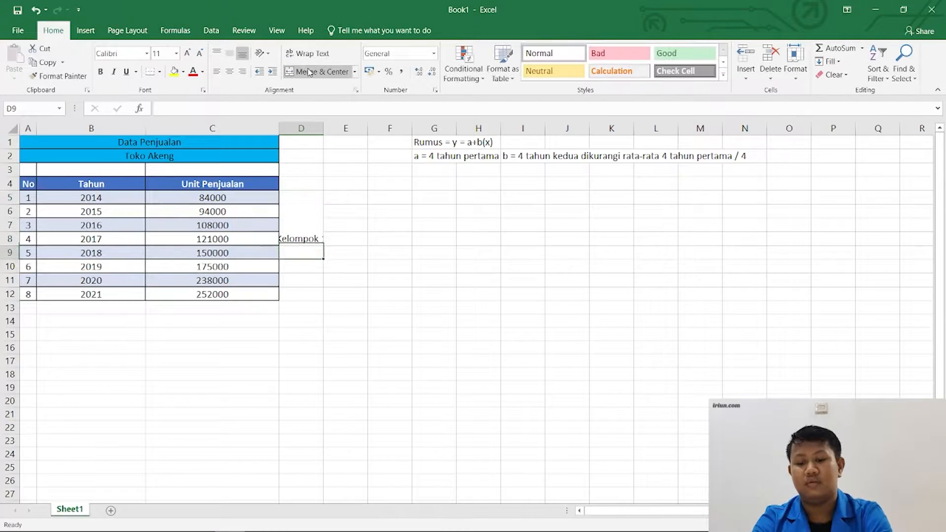
AutoFit the width of column D to the "Kelompok 1" label.
key(Up)
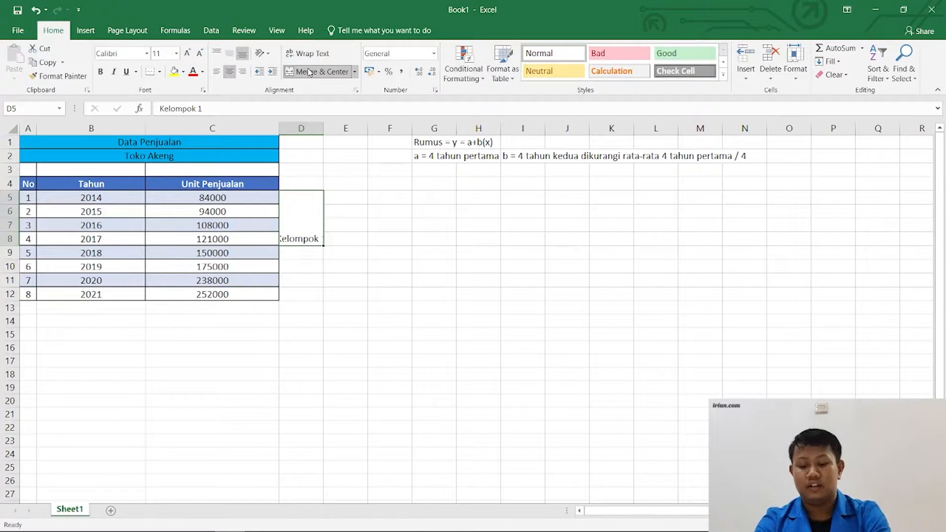
key(alt+h)
key(o)
key(i)
key(Down)
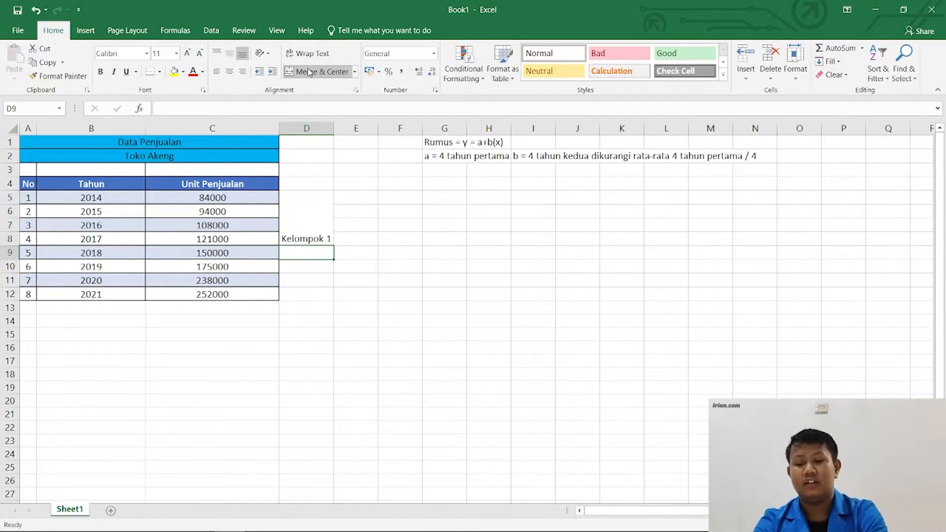
Merge and center cells D9:D12 beside the years 2018–2021 and enter the label "Kelompok 2".
drag(309, 251, 307, 295)
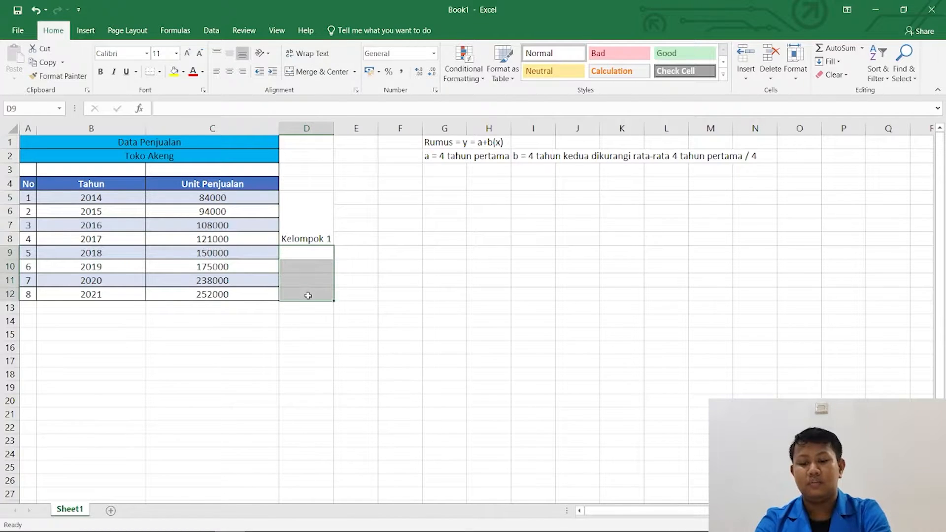
click(313, 76)
text(Kelompok 2)
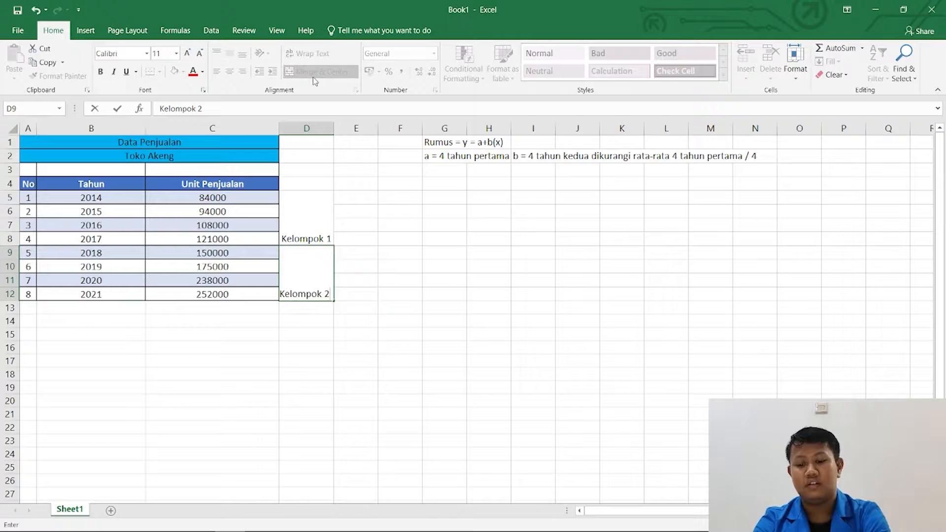
key(Return)
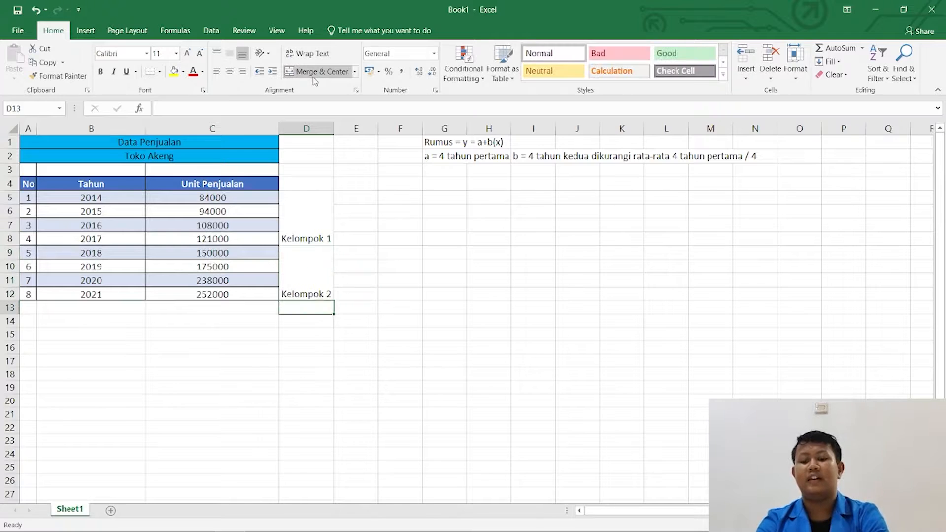
Middle-align the Kelompok 1 and Kelompok 2 labels vertically in their merged cells.
drag(306, 220, 297, 283)
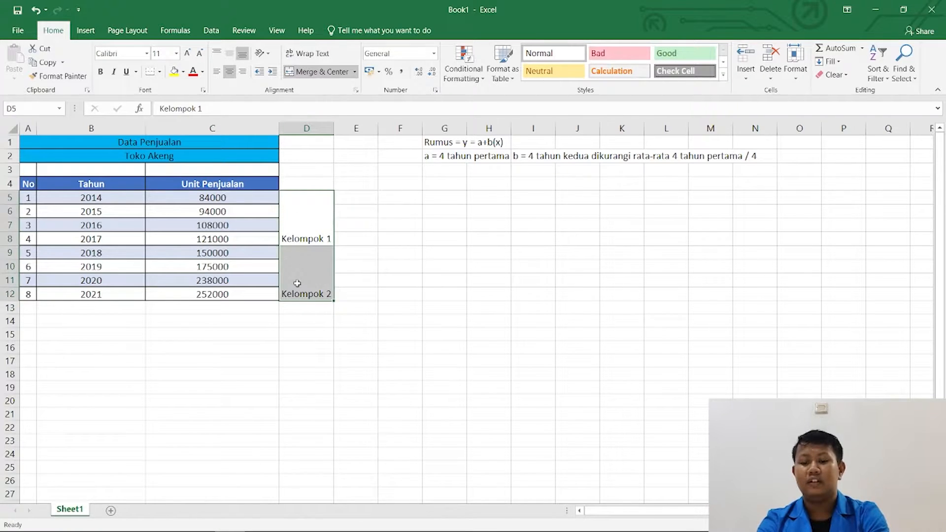
click(228, 52)
click(359, 193)
Enter the column heading "Xa" in cell E4.
click(346, 183)
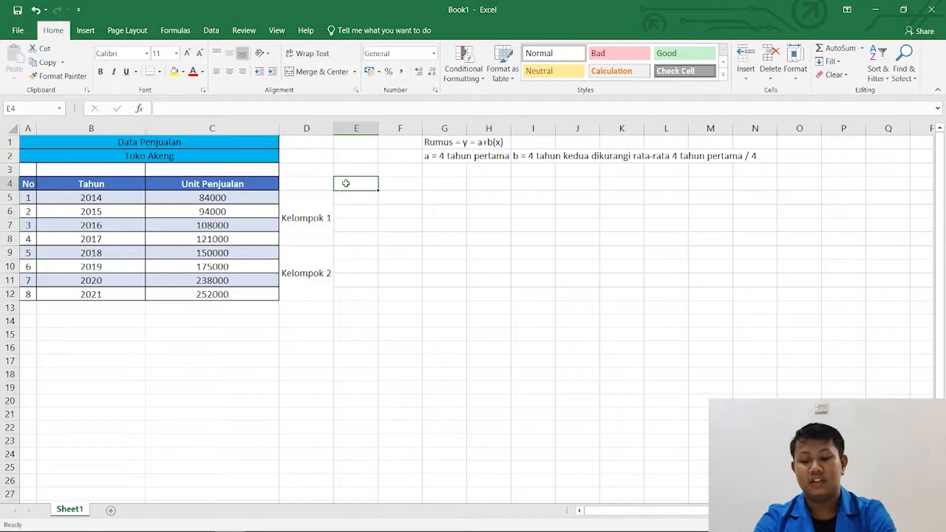
text(A)
key(BackSpace)
text(X)
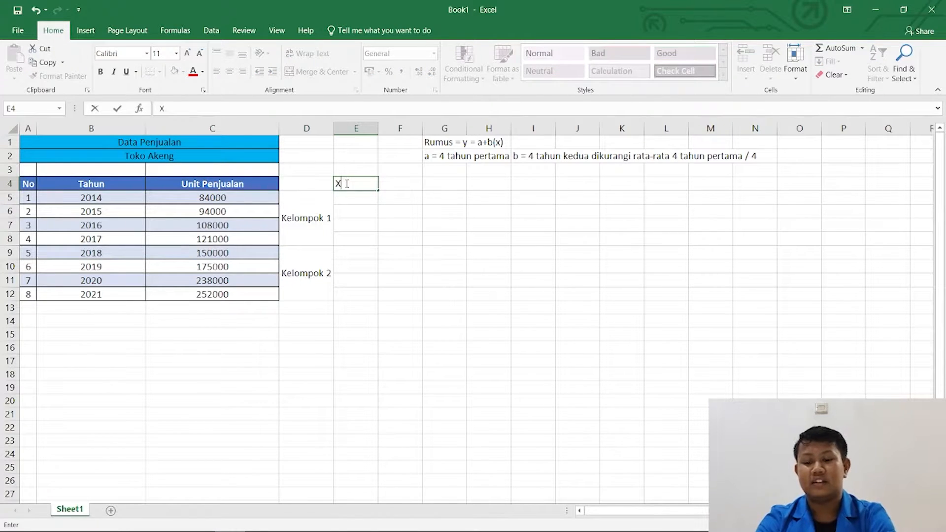
text(a)
key(Return)
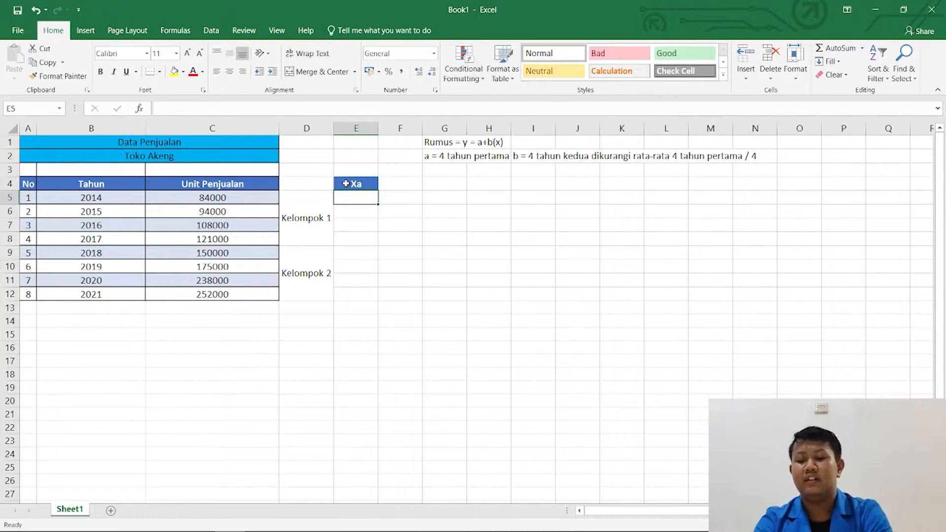
Enter 0,5 as the Xa value for 2016 in cell E7.
click(349, 228)
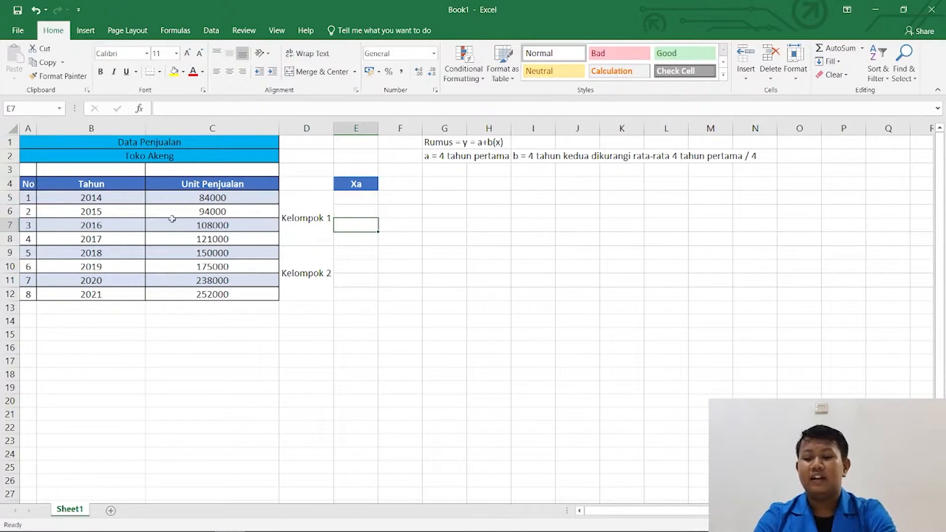
click(108, 227)
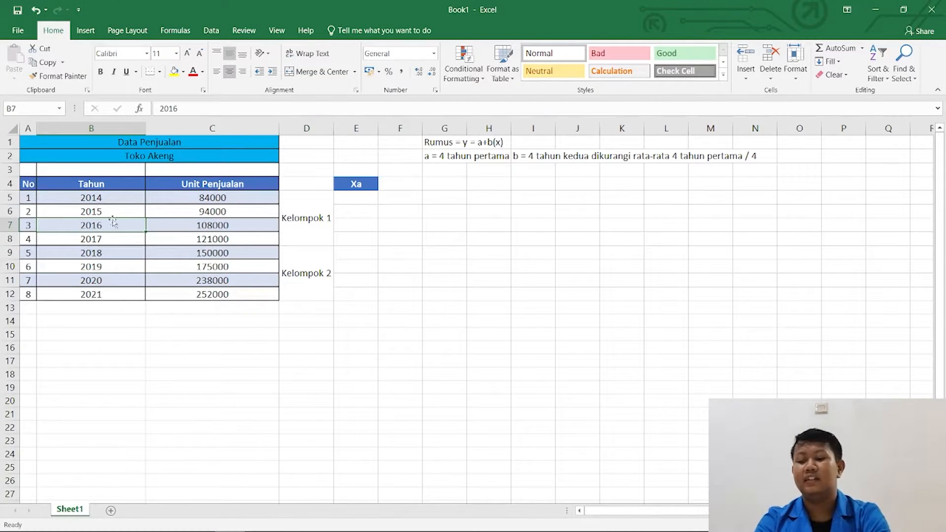
click(112, 215)
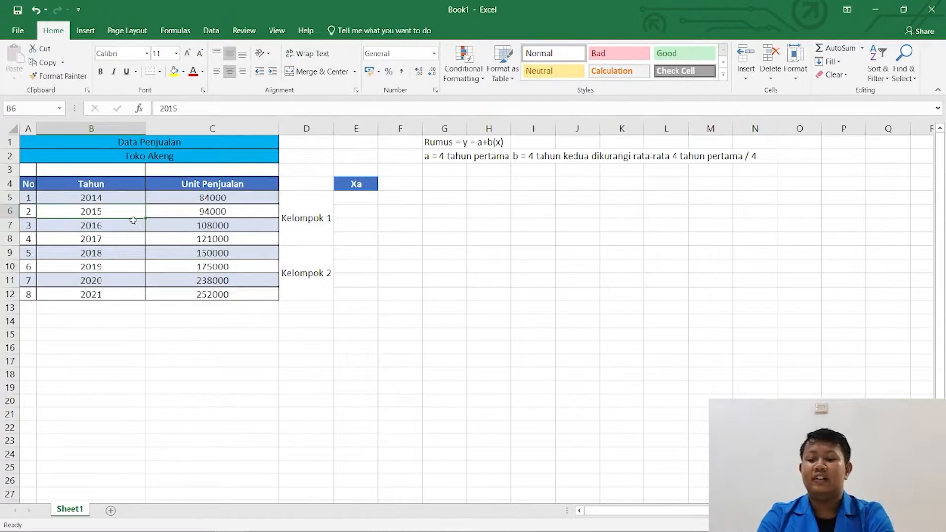
click(372, 225)
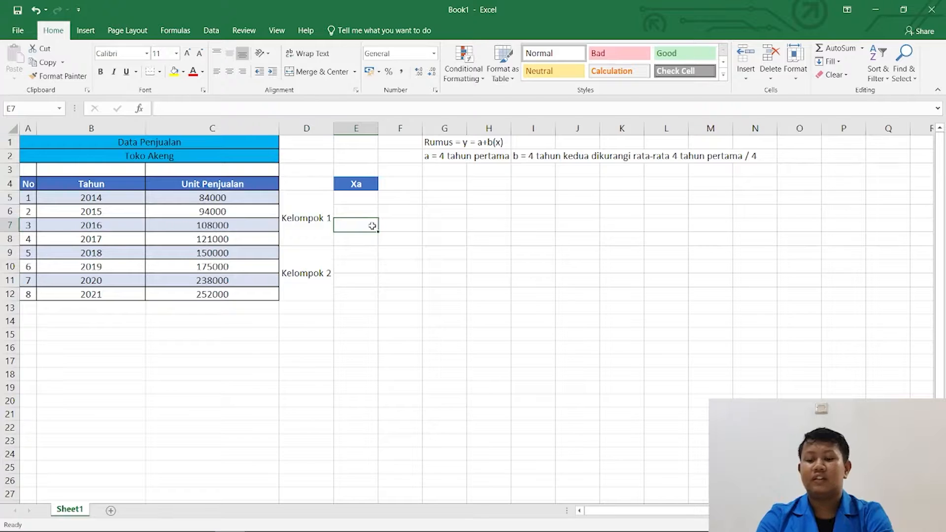
text(0,5)
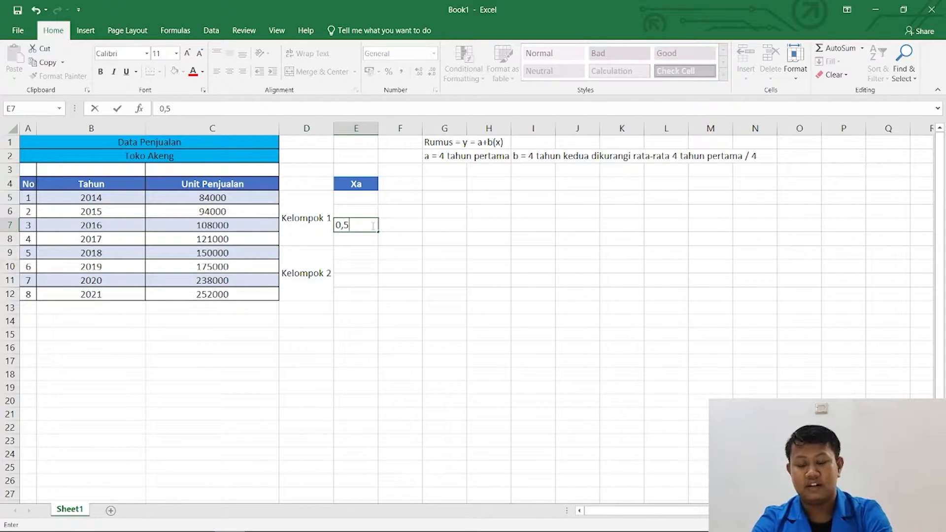
key(Return)
click(372, 226)
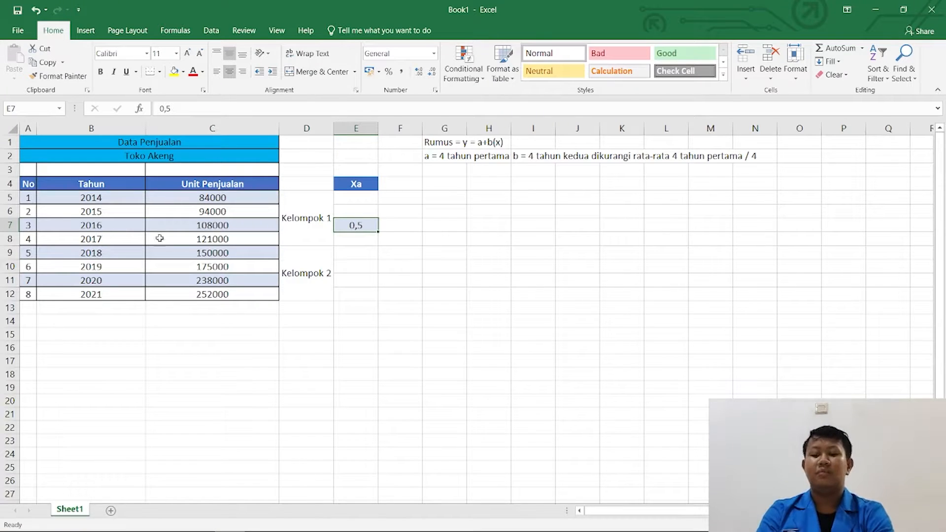
Calculate the Xa value for 2015 in cell E6 with the formula =E7-1.
click(365, 214)
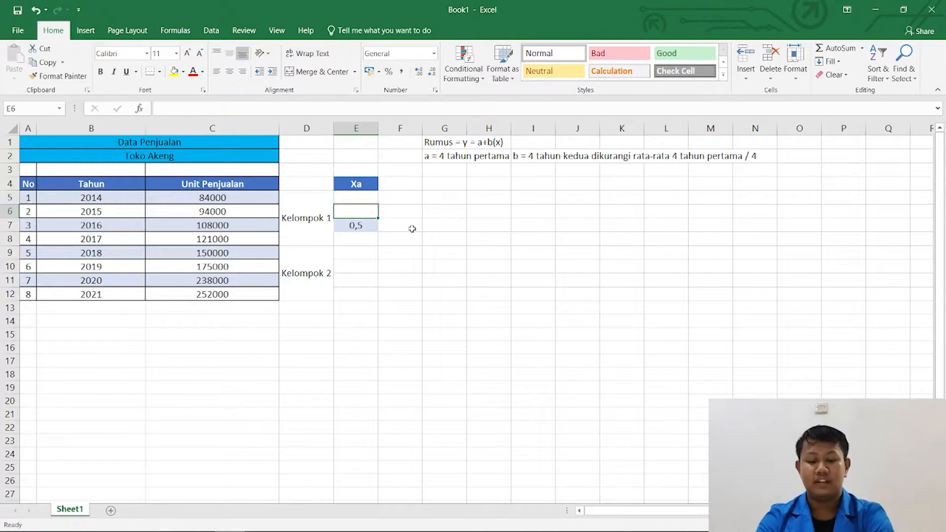
text(=)
key(Down)
text(-)
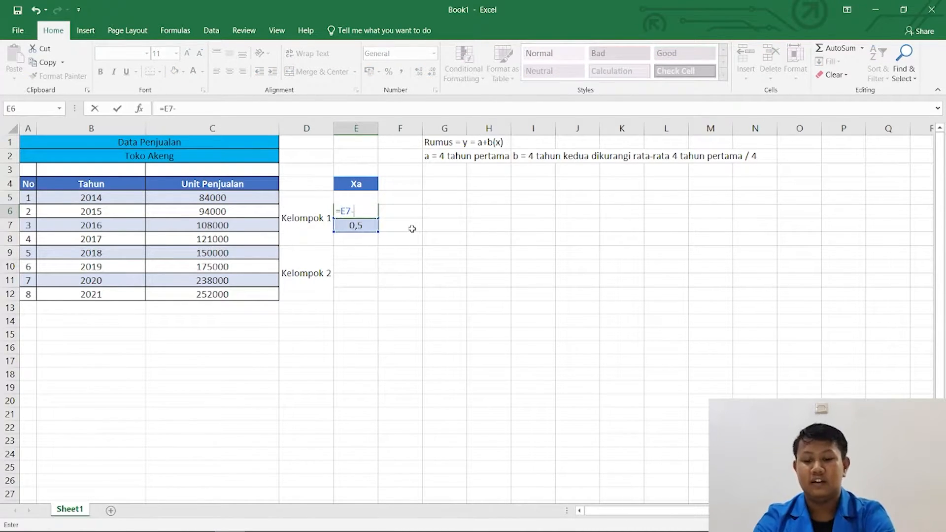
text(1)
key(Return)
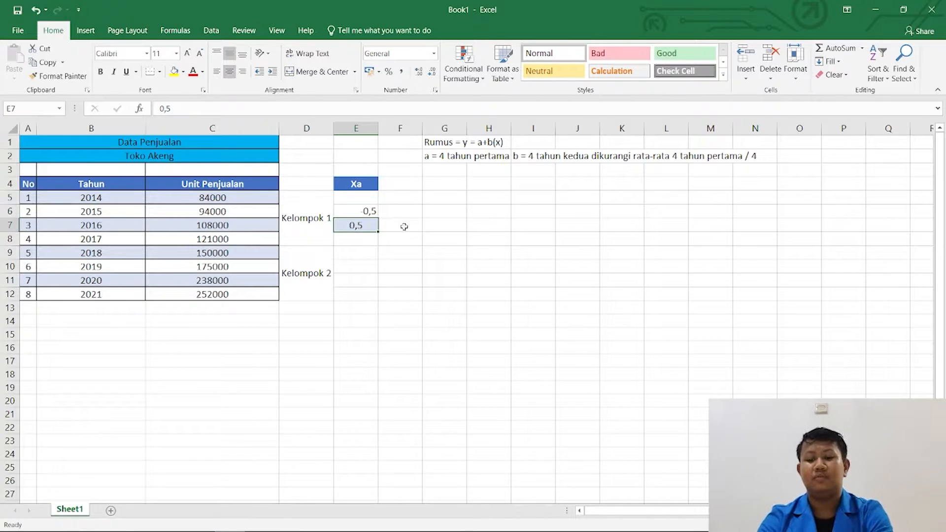
Calculate the Xa value for 2014 in cell E5 with the formula =E6-1.
click(362, 199)
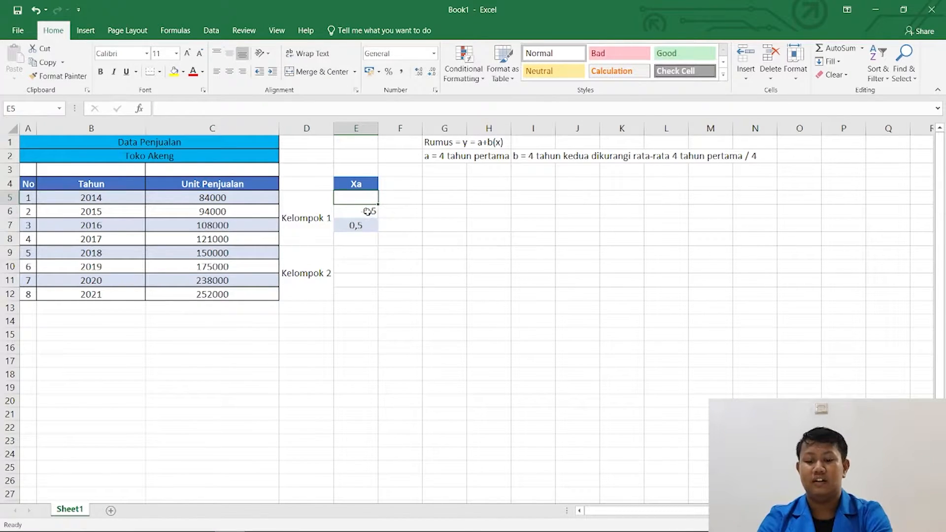
click(369, 211)
click(359, 196)
text(=)
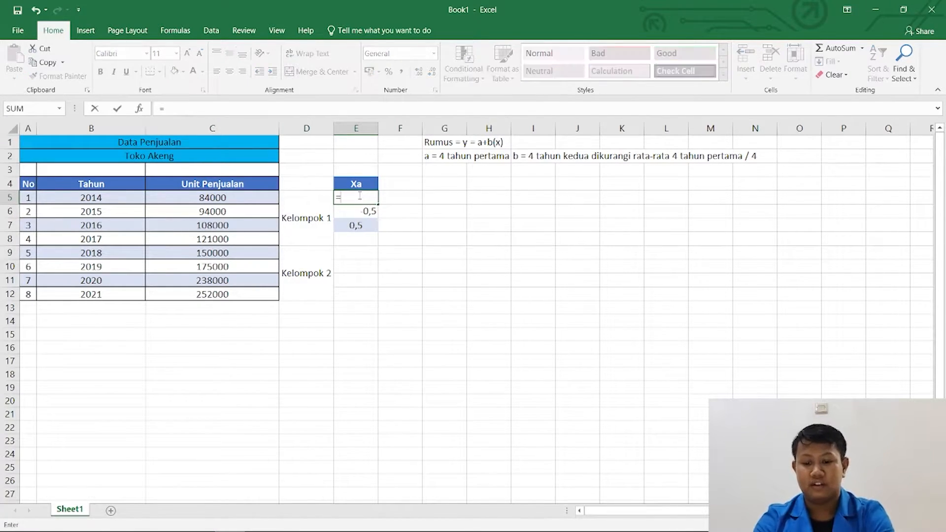
key(Down)
text(-1)
key(Return)
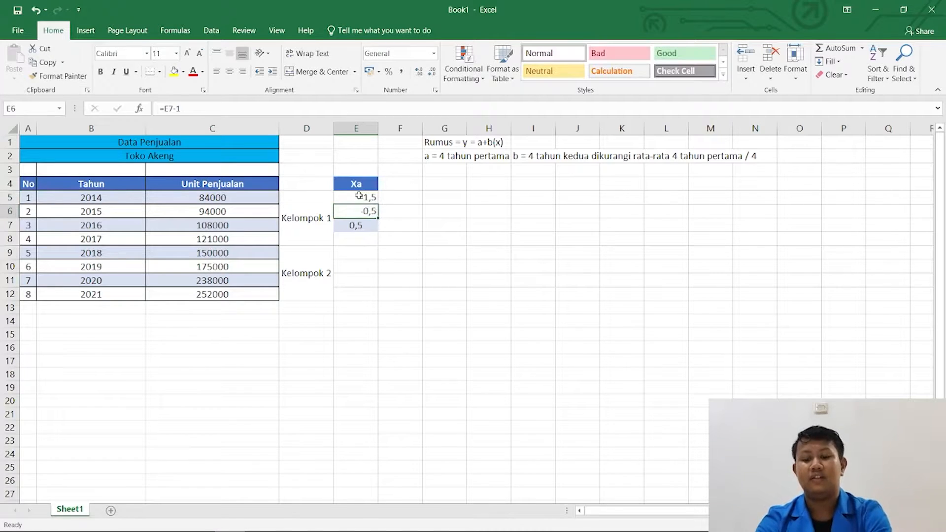
click(365, 225)
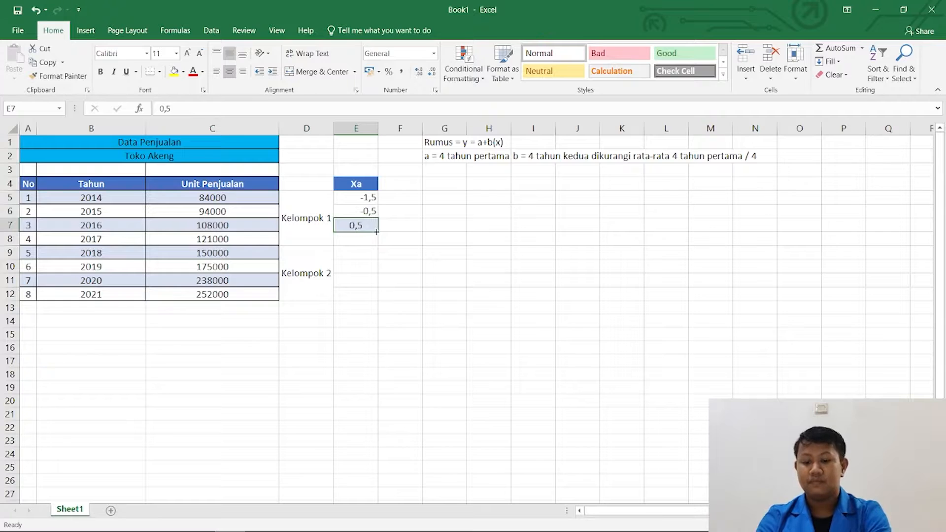
double_click(376, 231)
key(ctrl+z)
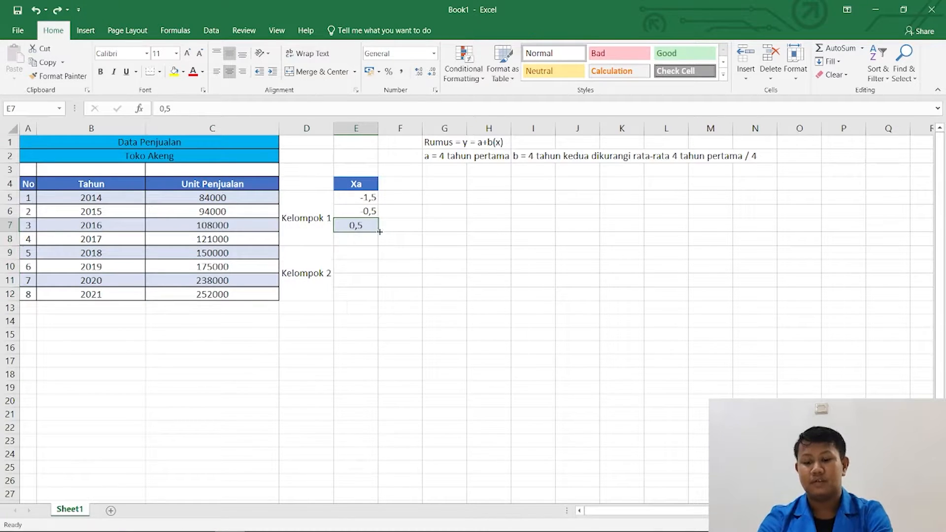
Enter the formula =E7+1 in cell E8 for 2017 and fill it down through E12.
click(357, 240)
text(=)
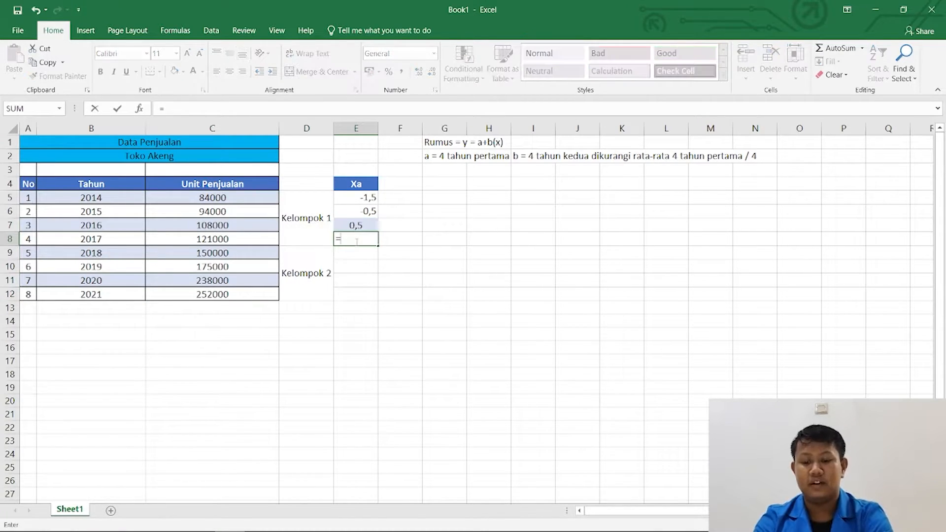
key(Up)
text(+1)
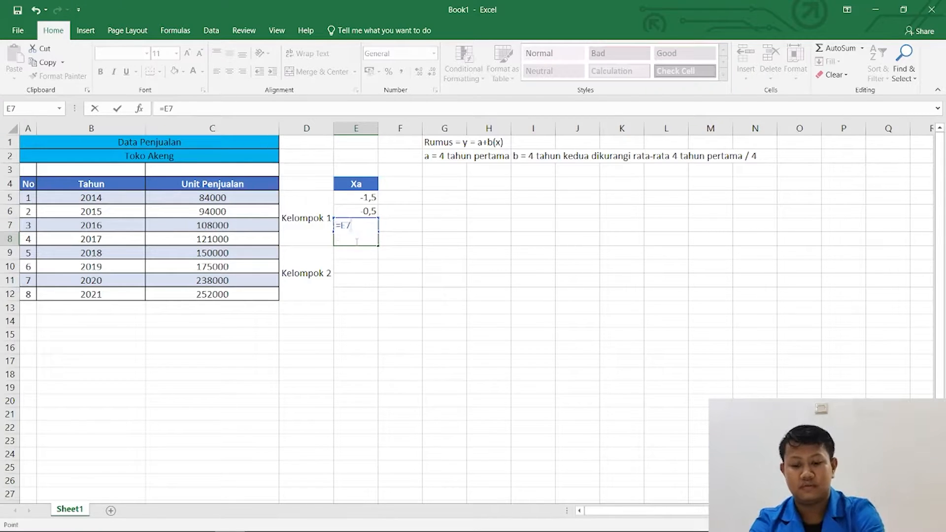
key(Return)
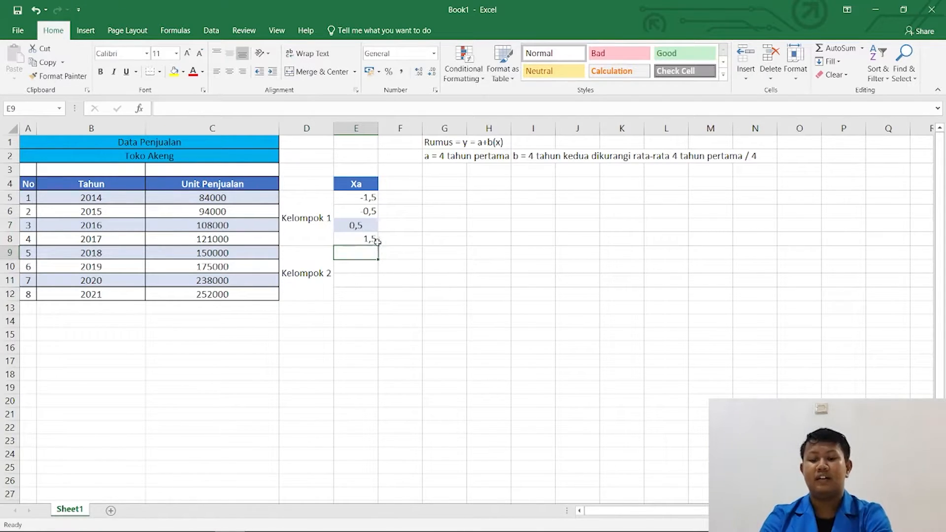
click(373, 241)
double_click(377, 245)
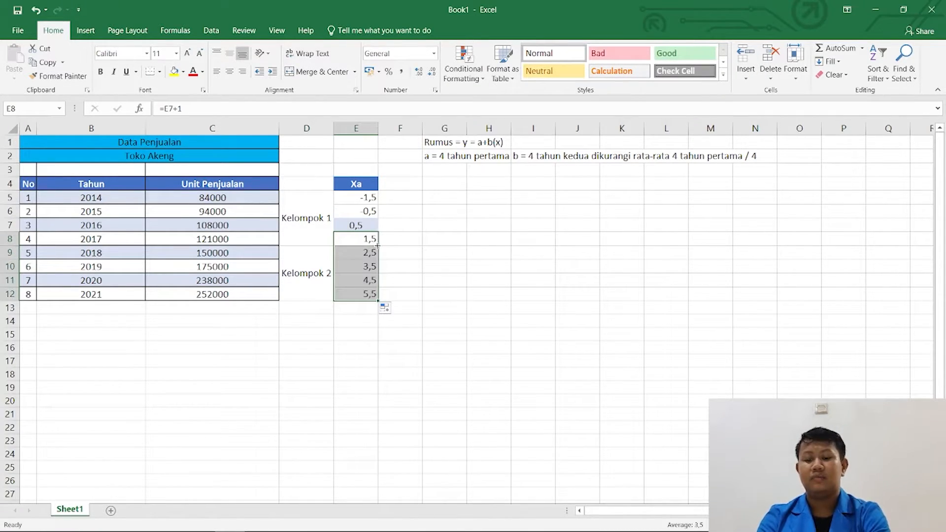
click(410, 254)
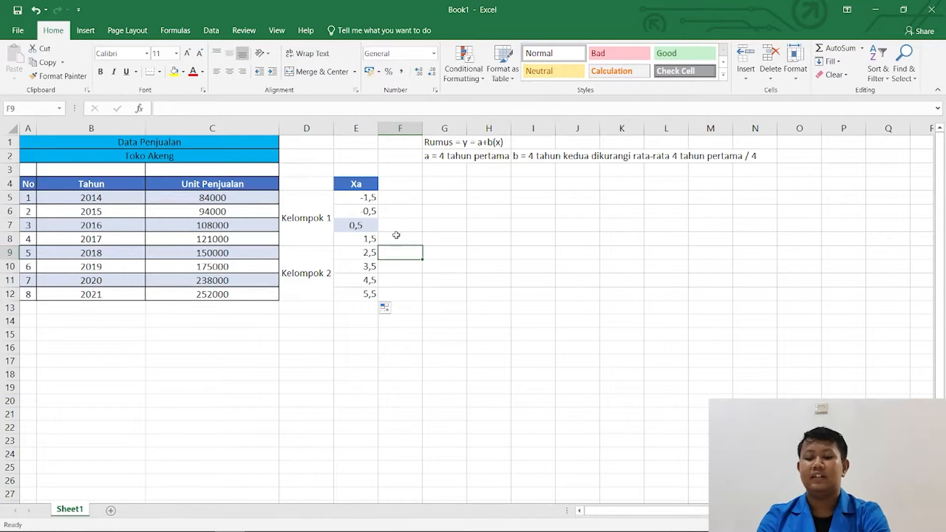
Add the column header Xb in cell F4, beside Xa.
click(391, 188)
text(X)
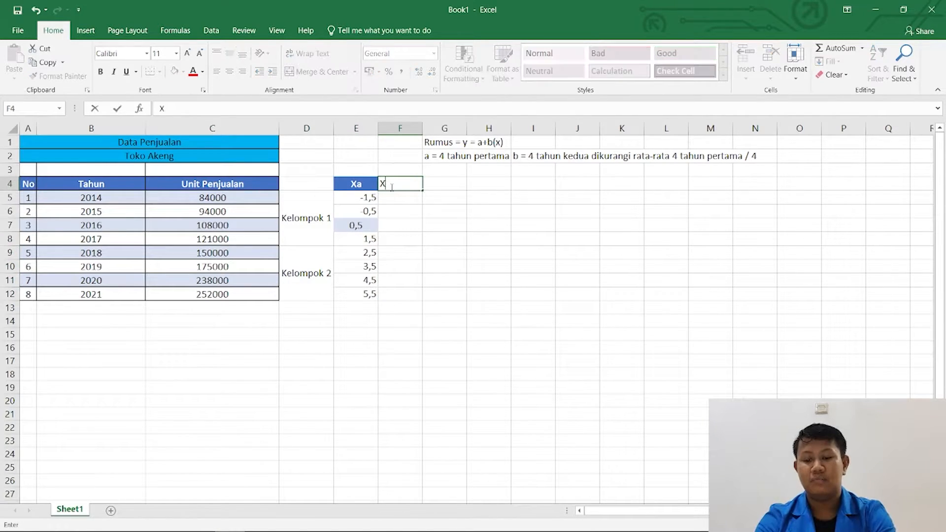
text(b)
key(Return)
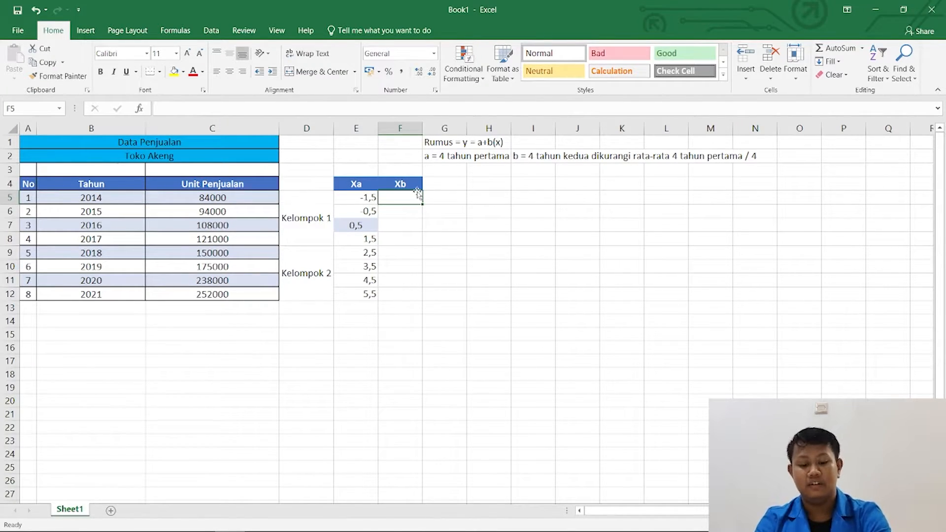
Enter the formula =E5*2 in cell F5 and fill it down the Xb column through F12.
text(=)
click(341, 202)
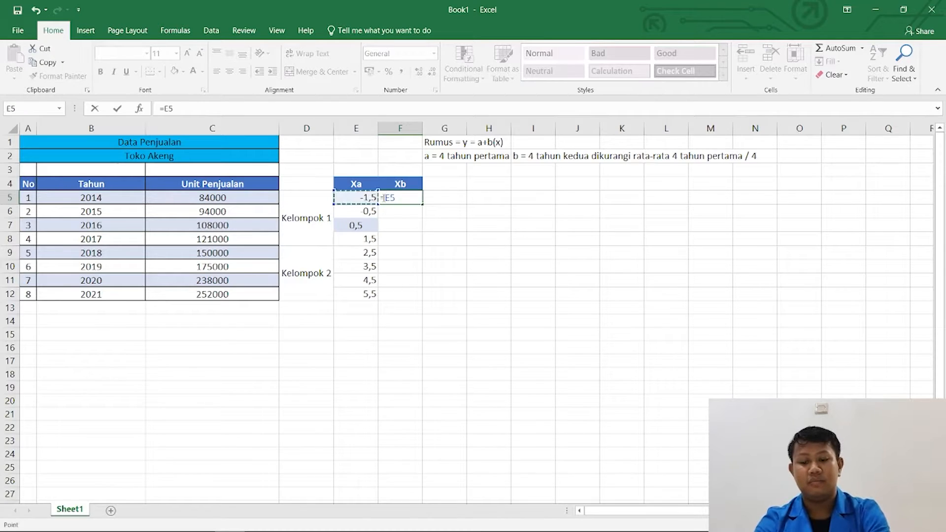
text(*2)
key(Return)
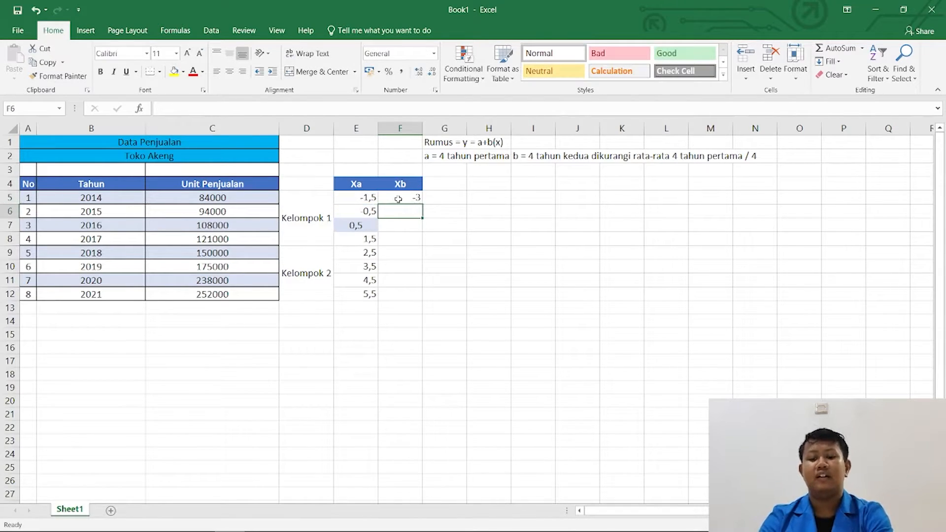
click(400, 199)
drag(423, 204, 422, 297)
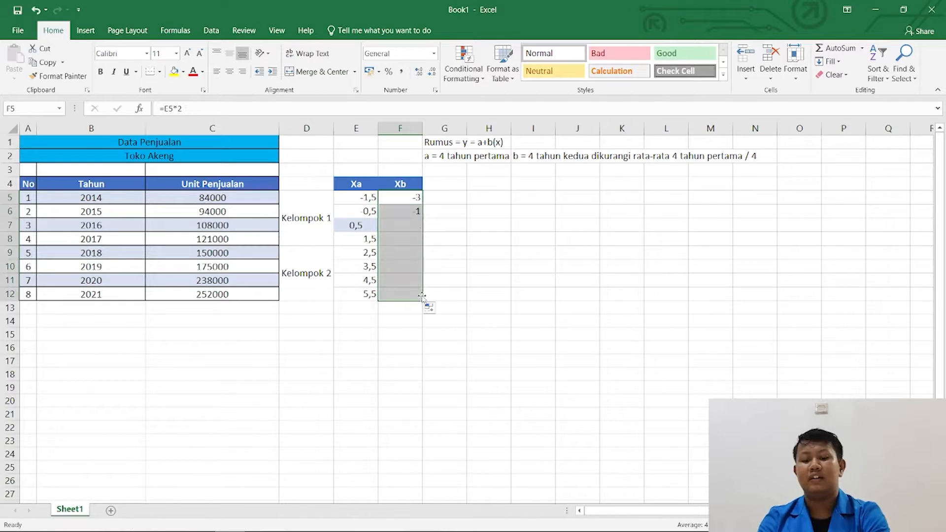
click(350, 308)
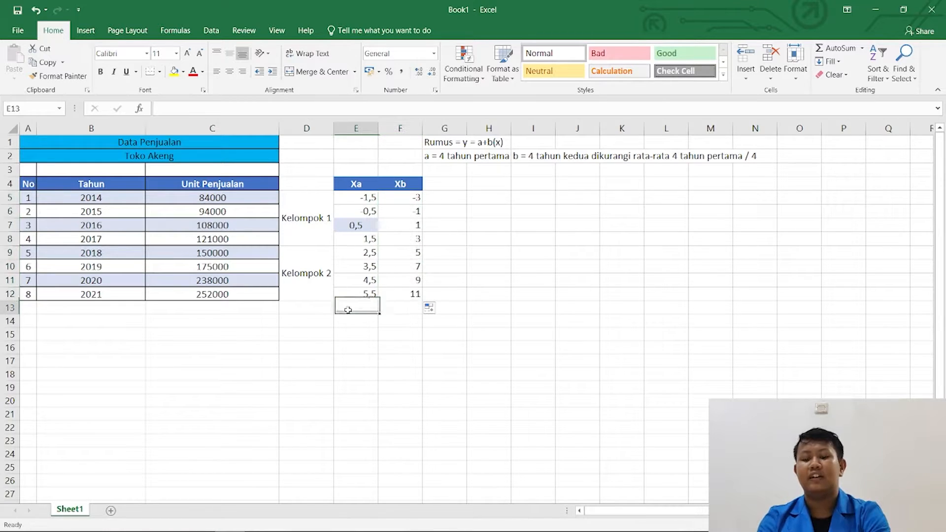
Add a new row to the sales table with No 9 in A13 and year 2022 in B13.
click(30, 309)
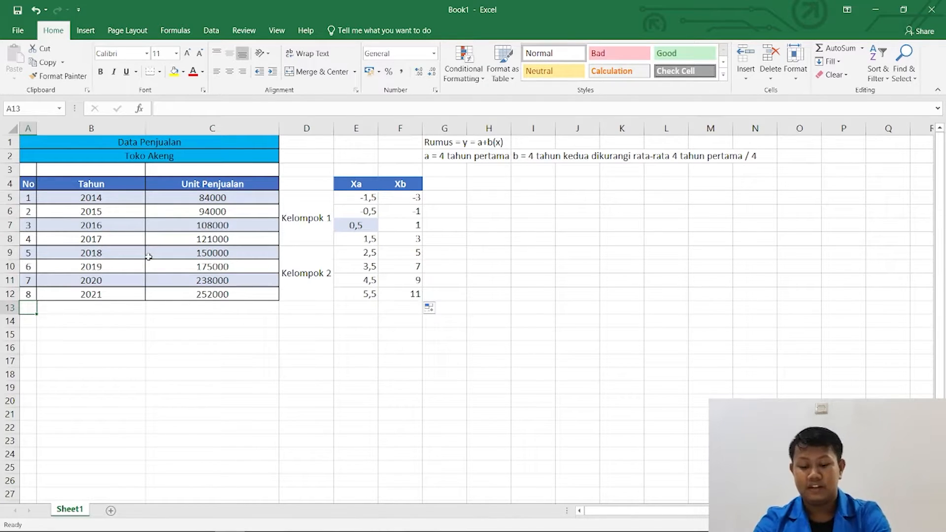
text(9)
key(Tab)
text(2022)
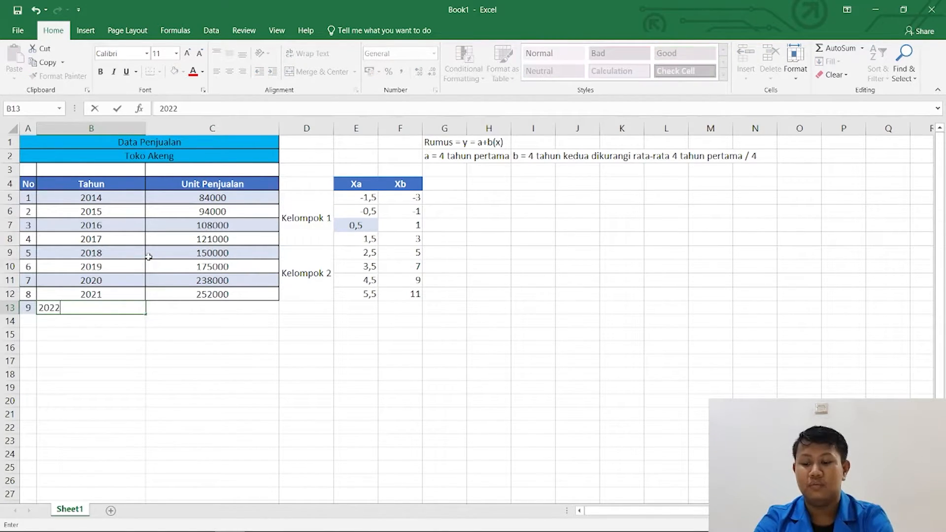
key(Tab)
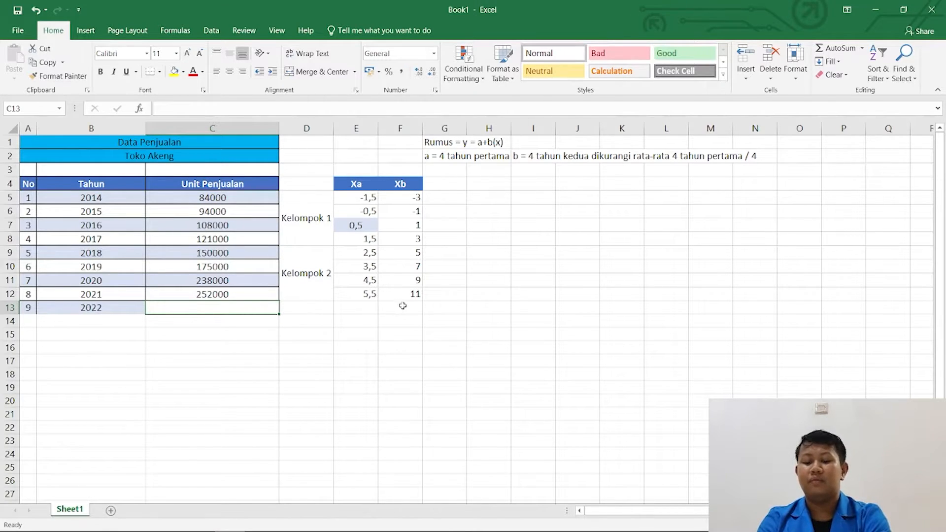
click(402, 306)
click(405, 294)
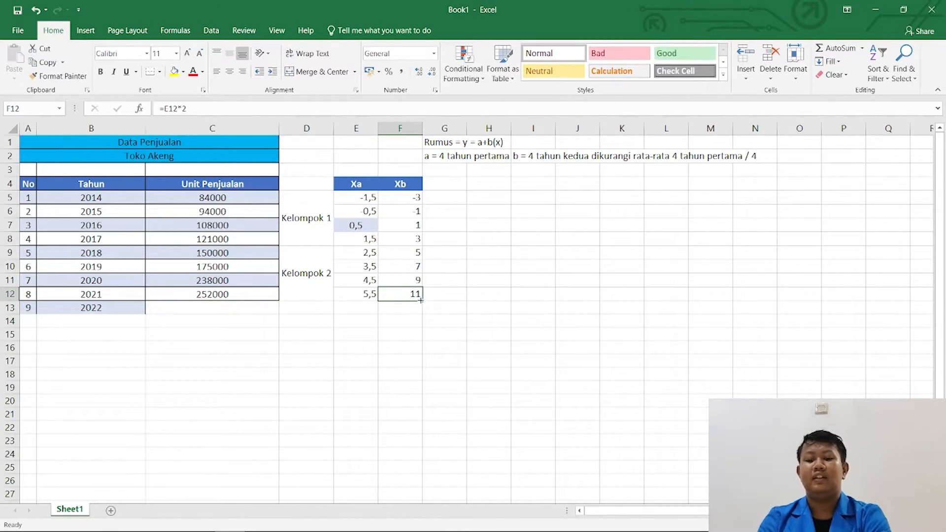
drag(421, 300, 425, 317)
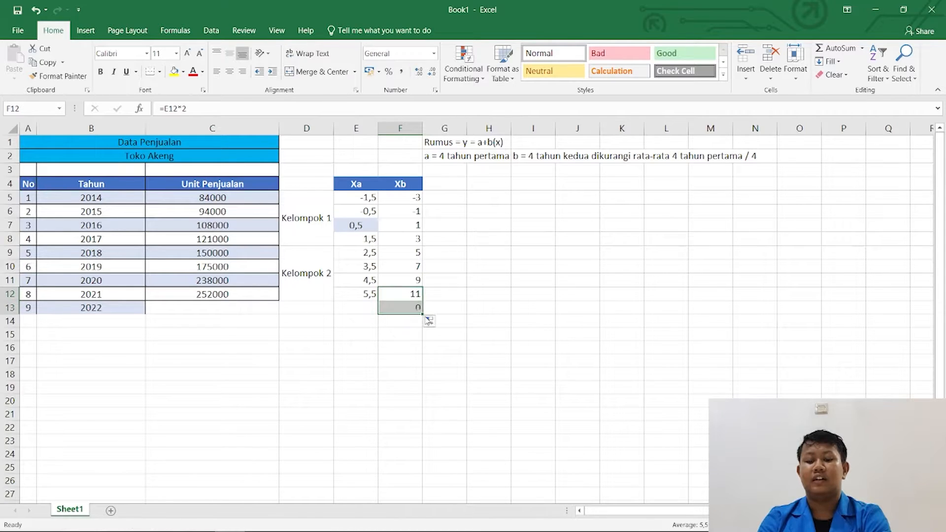
key(ctrl+z)
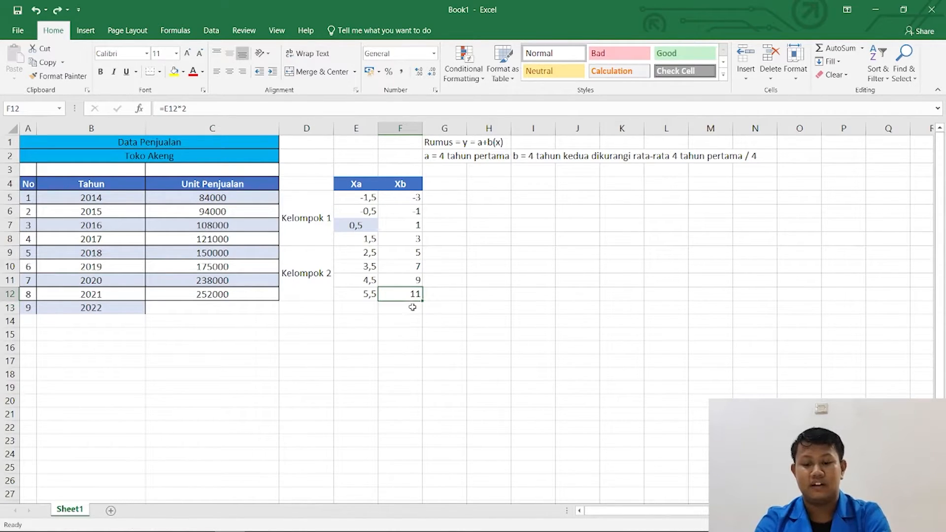
Extend the Xa formula from E12 to E13 and the Xb formula from F12 to F13 for 2022.
click(366, 310)
click(366, 294)
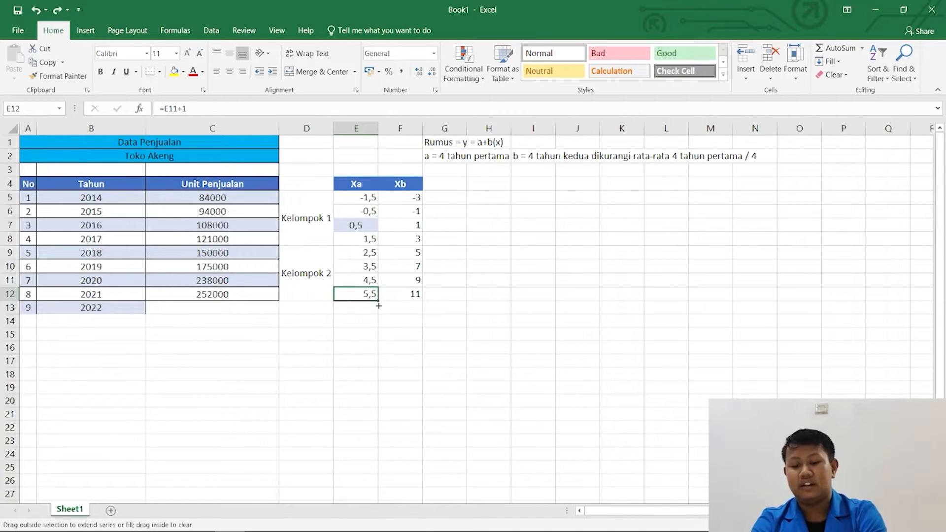
drag(378, 301, 377, 313)
click(413, 297)
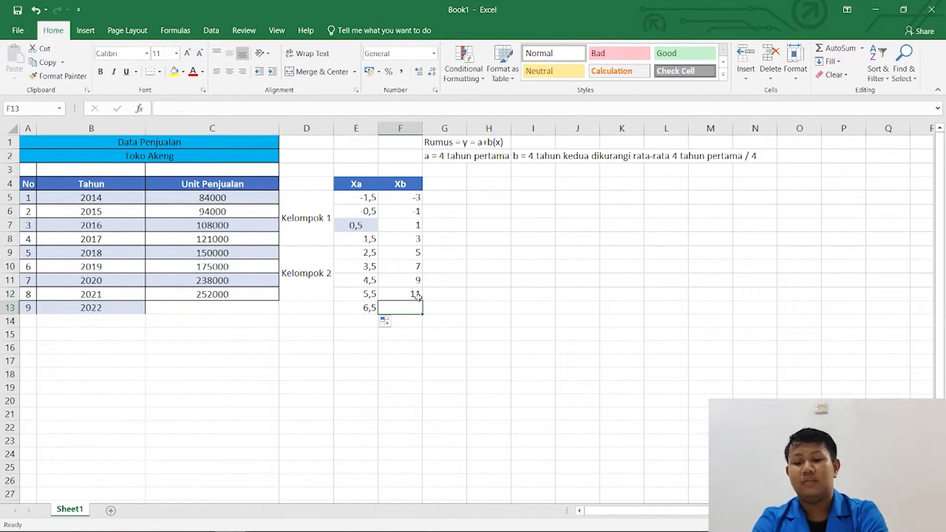
drag(423, 300, 423, 308)
click(442, 308)
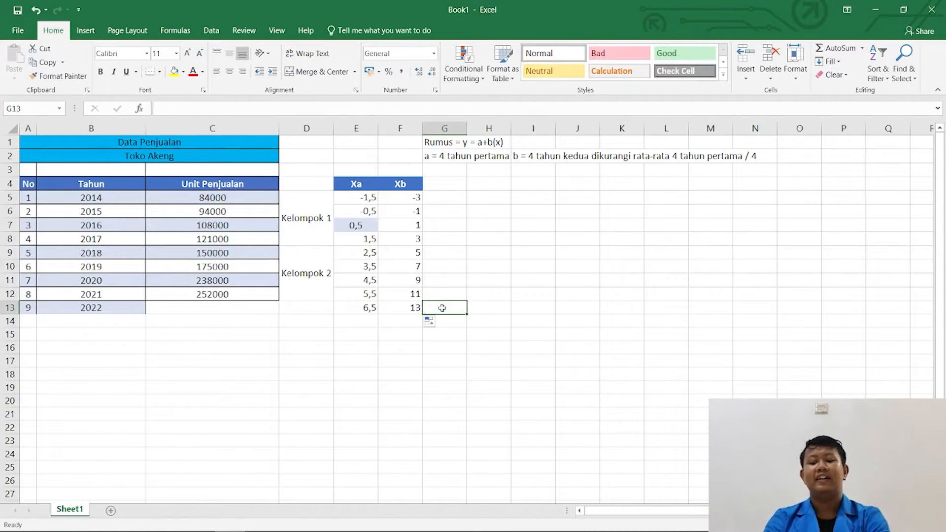
Add the column header Rata-Rata in cell G4.
click(453, 253)
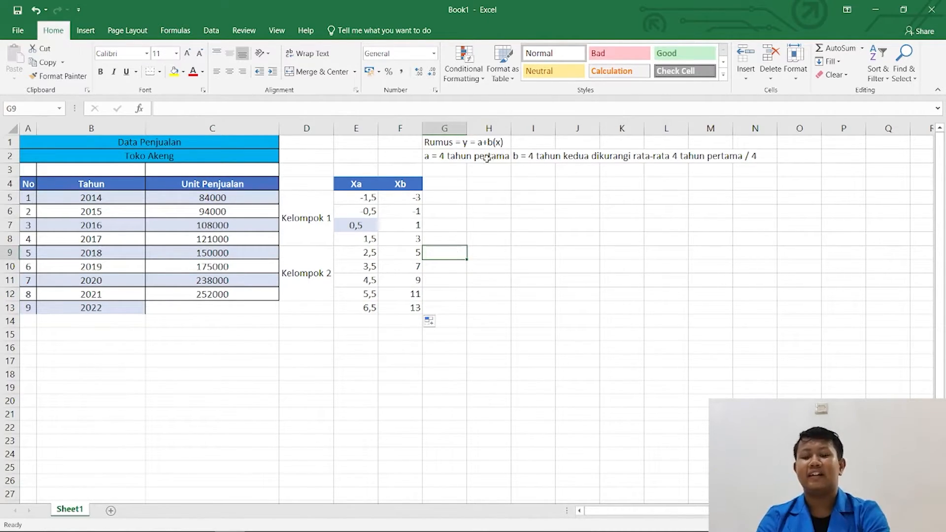
click(438, 200)
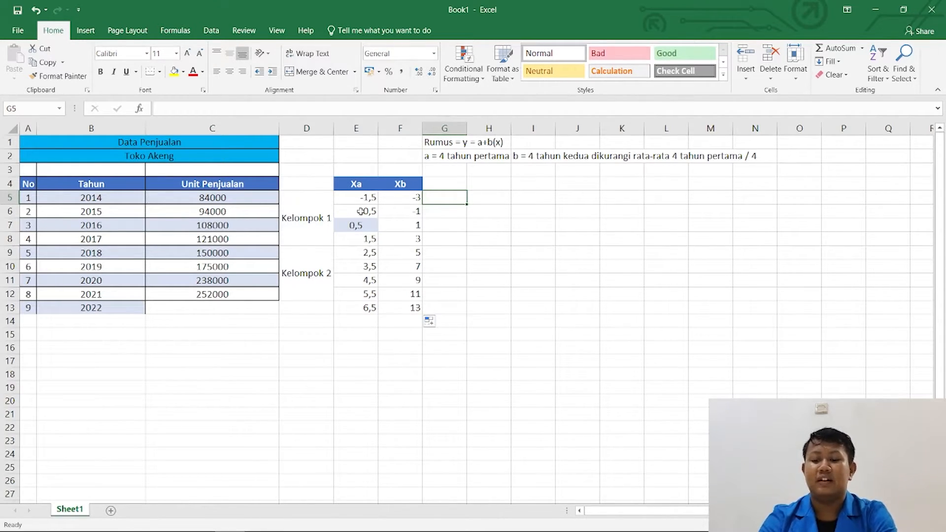
key(Up)
text(R)
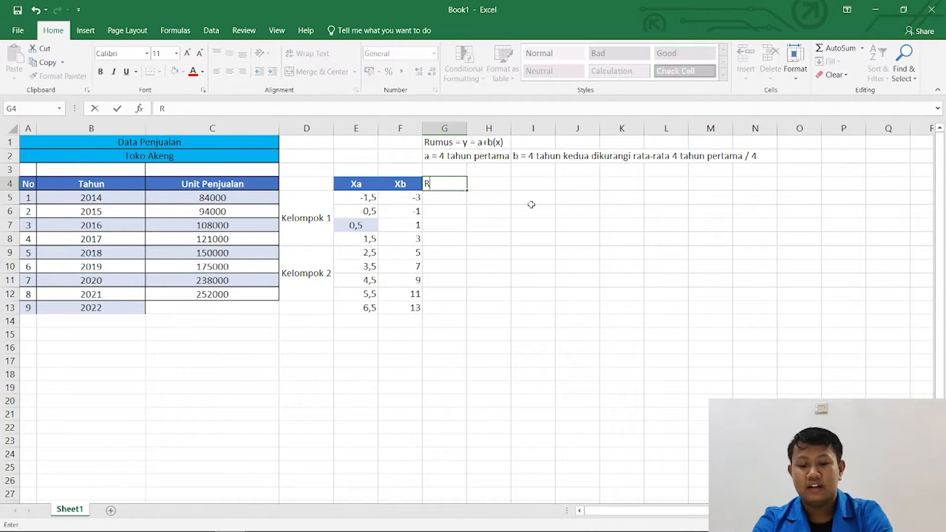
text(ata-Rata)
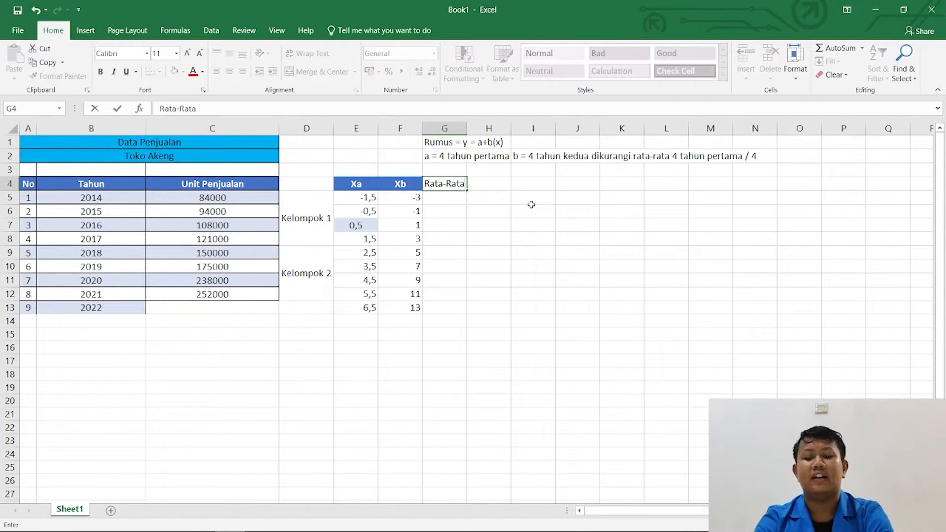
key(Return)
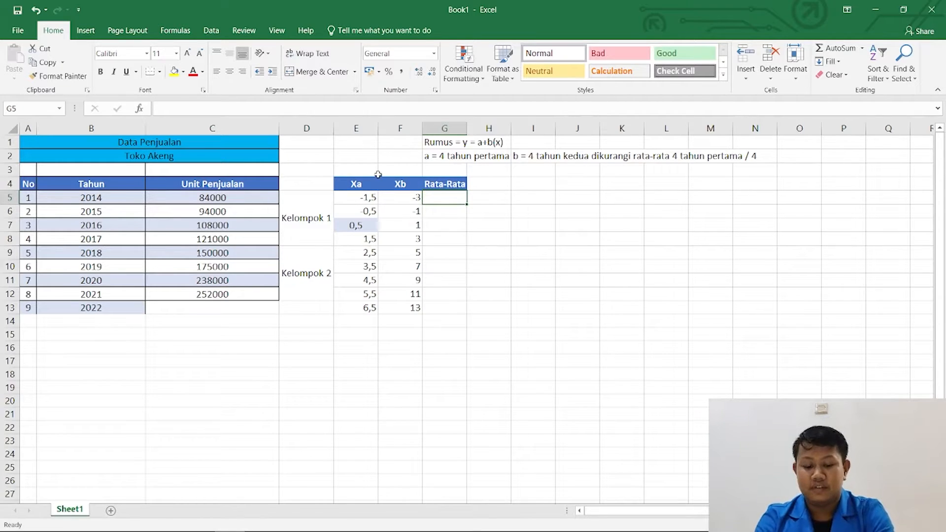
Calculate the average sales of the first four years in cell G5 with =AVERAGE(C5:C8).
text(=ave)
key(Down)
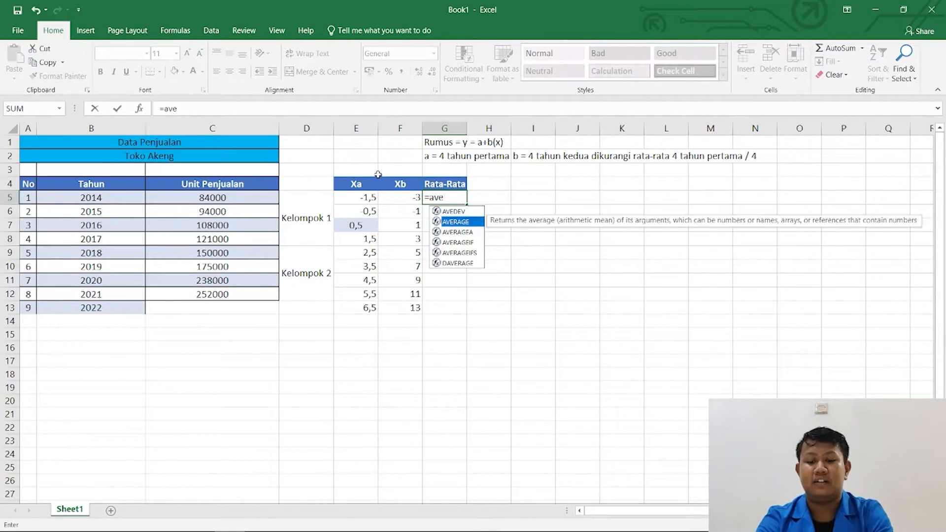
key(Tab)
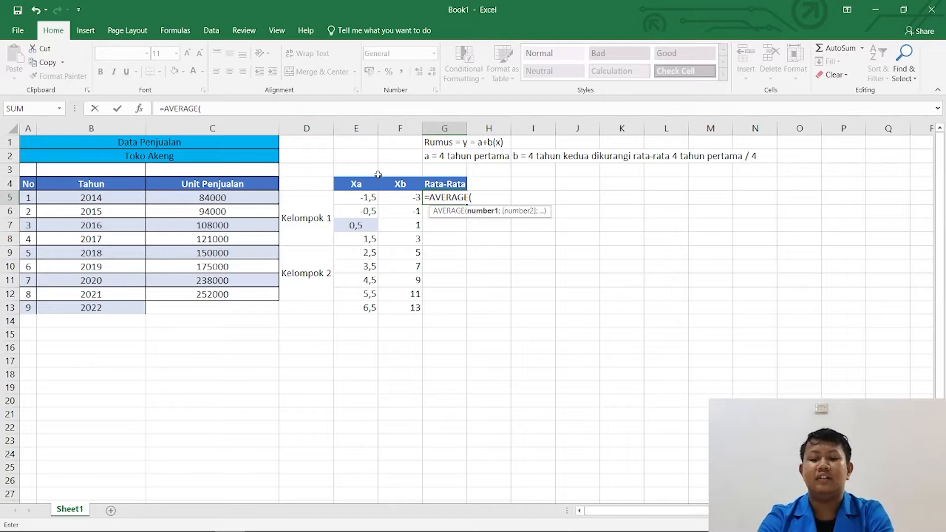
click(191, 195)
drag(191, 196, 197, 238)
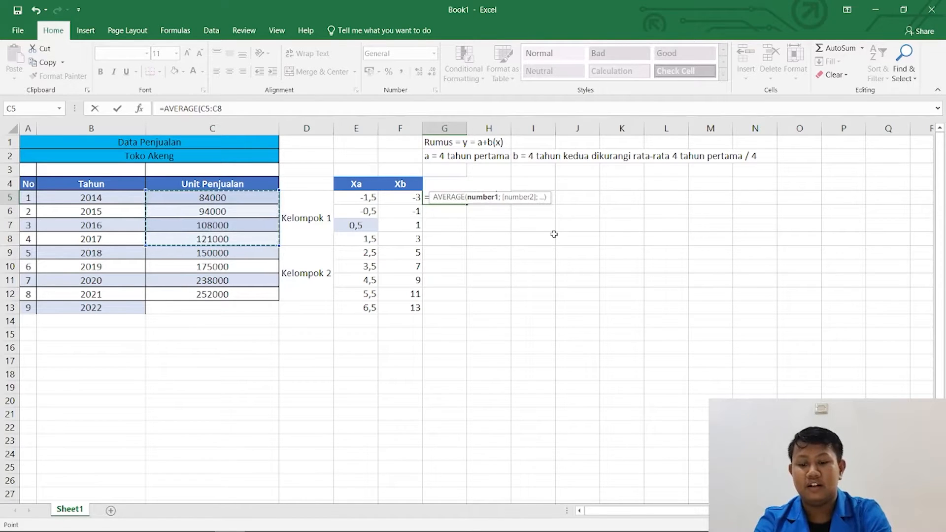
text())
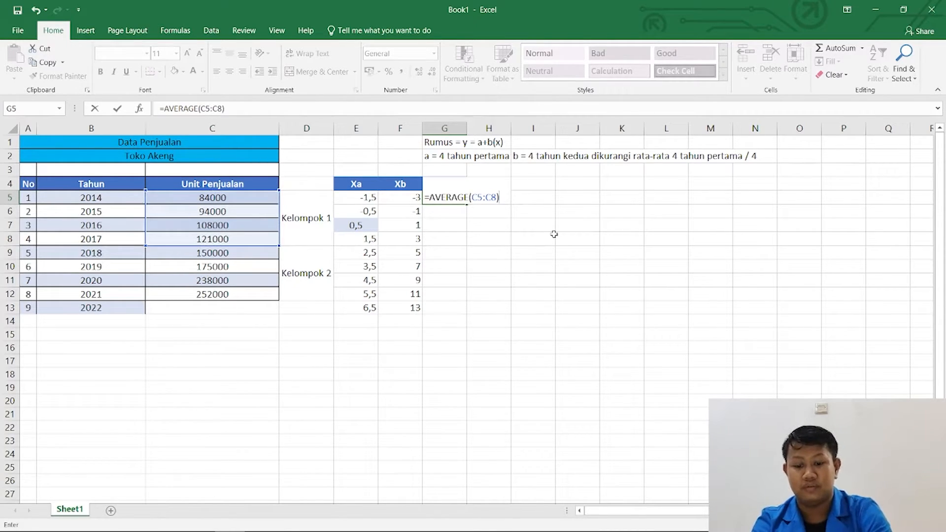
key(Return)
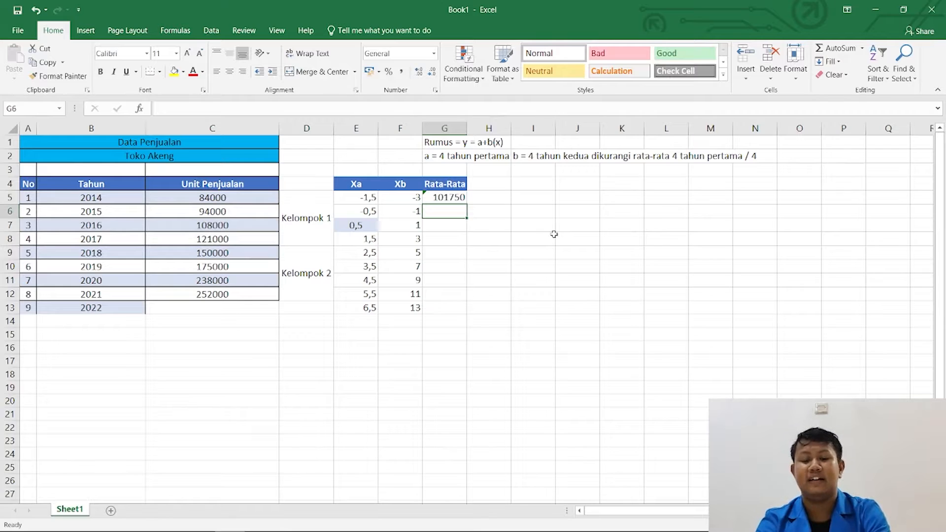
Merge and center cells G5:G8 and align the average vertically in the middle.
drag(453, 199, 452, 238)
click(318, 72)
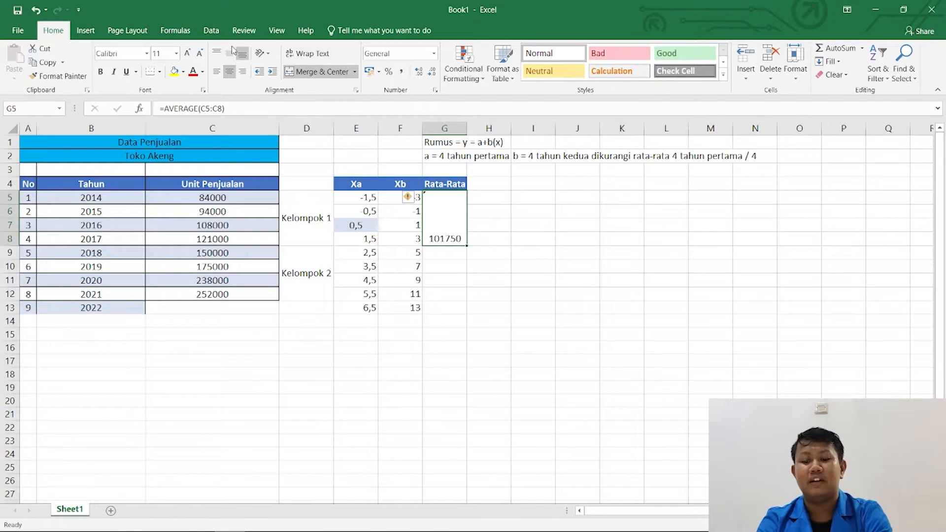
click(230, 54)
Fill the merged average cell down to G9:G12 for the Kelompok 2 years.
click(443, 253)
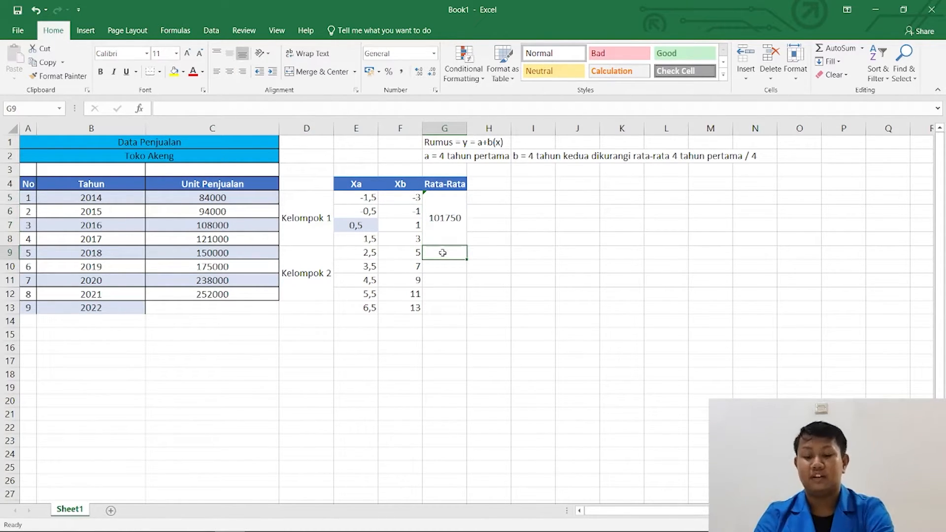
drag(442, 253, 447, 298)
click(444, 216)
drag(467, 246, 468, 294)
click(493, 283)
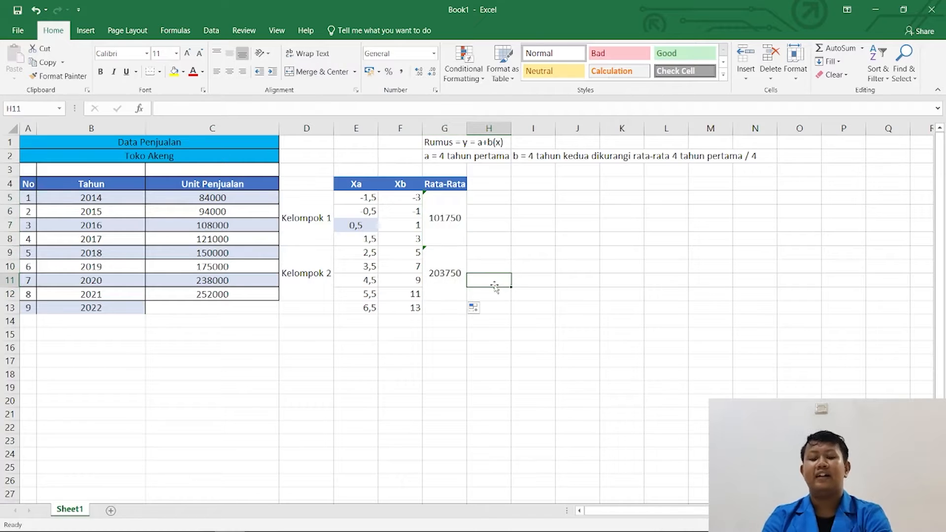
Add the column header a in cell H4.
click(487, 195)
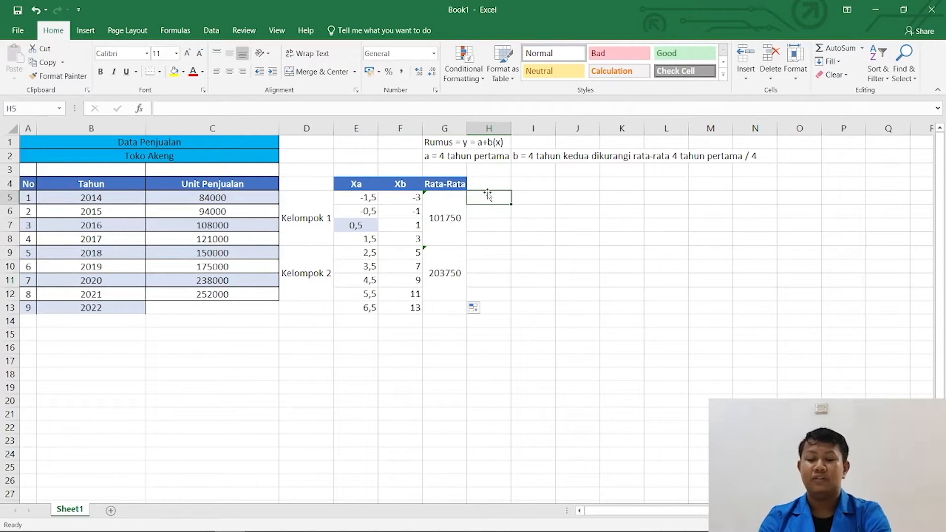
click(486, 183)
text(a)
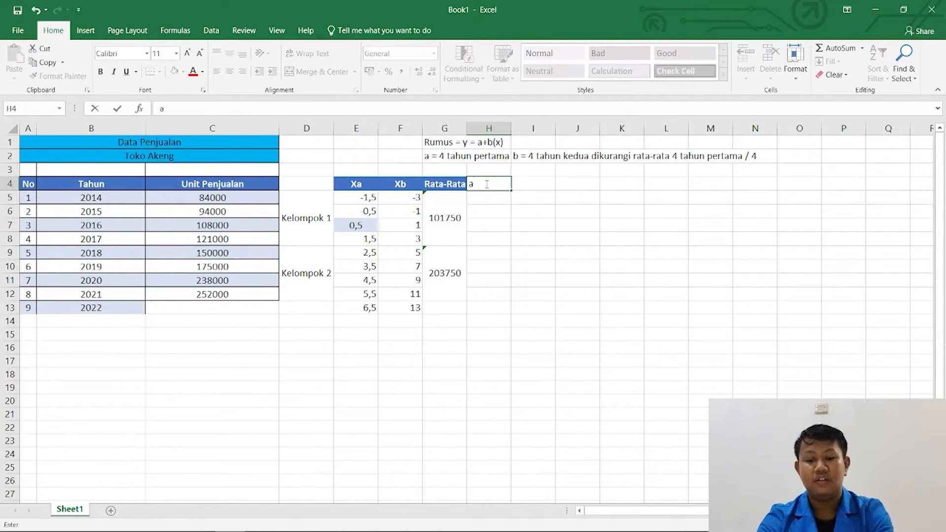
key(Return)
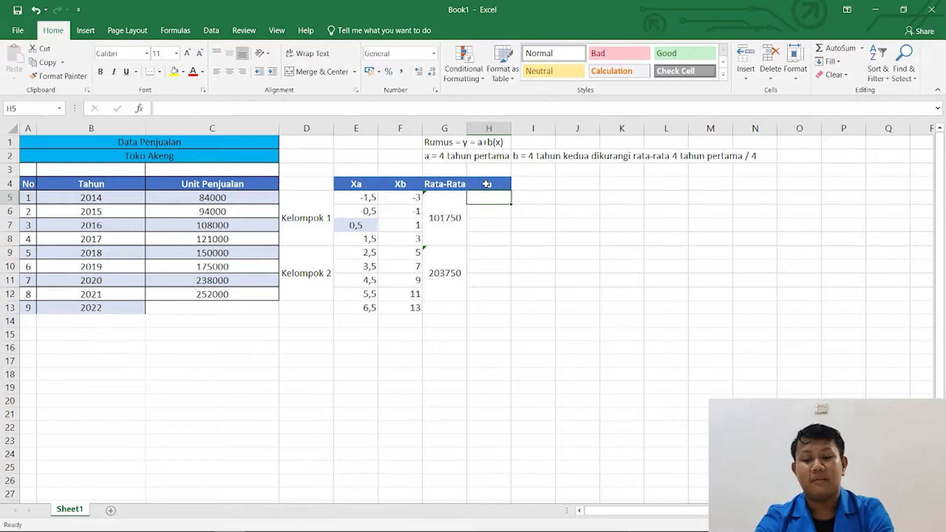
Enter 101750 in cell H5 as the value of a.
text(])
key(BackSpace)
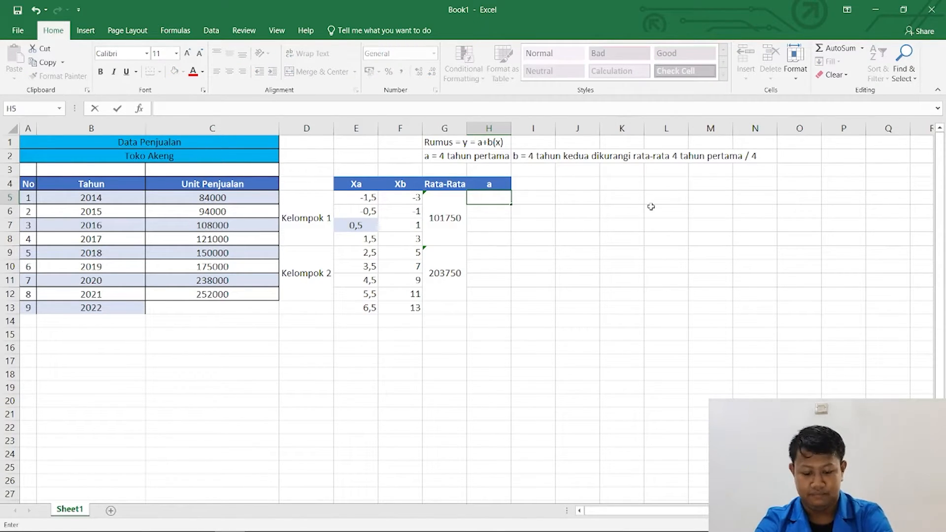
text(101)
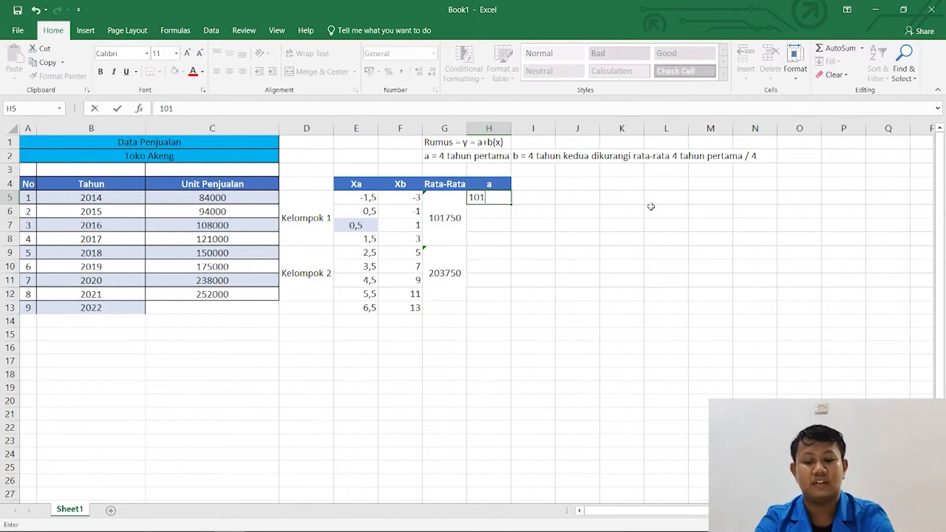
text(750)
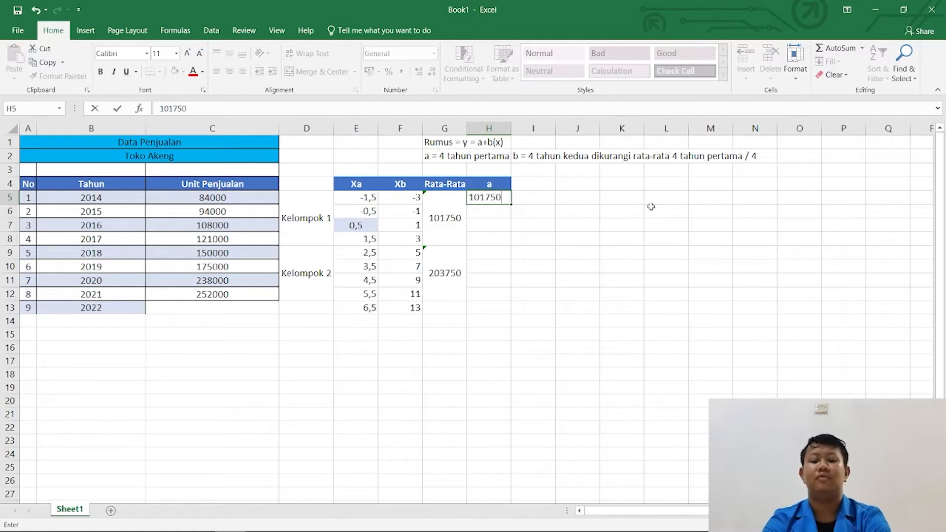
key(Tab)
Add the column header b in cell I4.
key(Up)
text(b)
key(ctrl+Return)
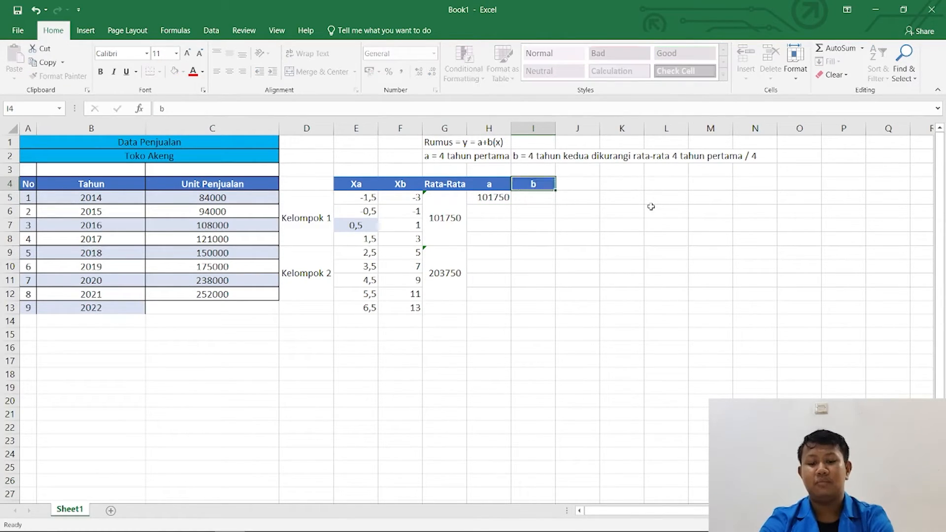
Try to calculate b in cell I5 with the formula =G9-G5/4.
key(Return)
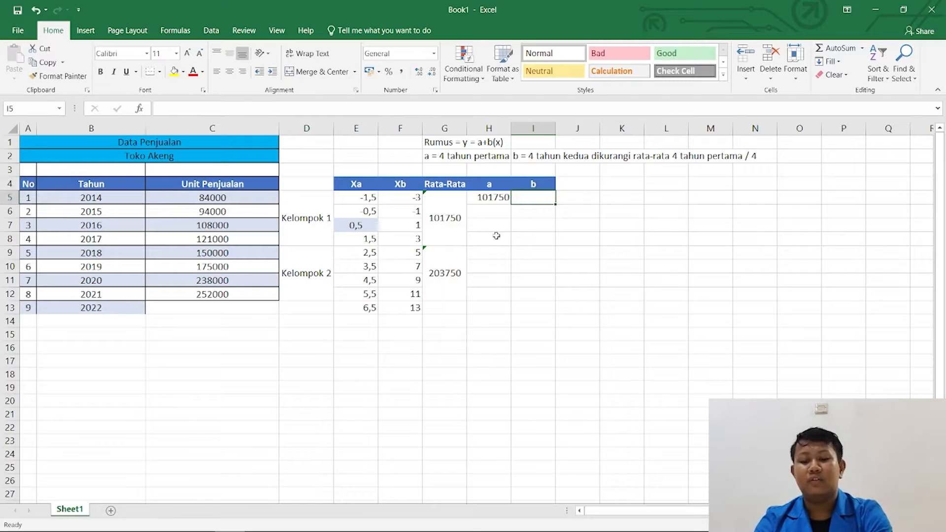
click(451, 276)
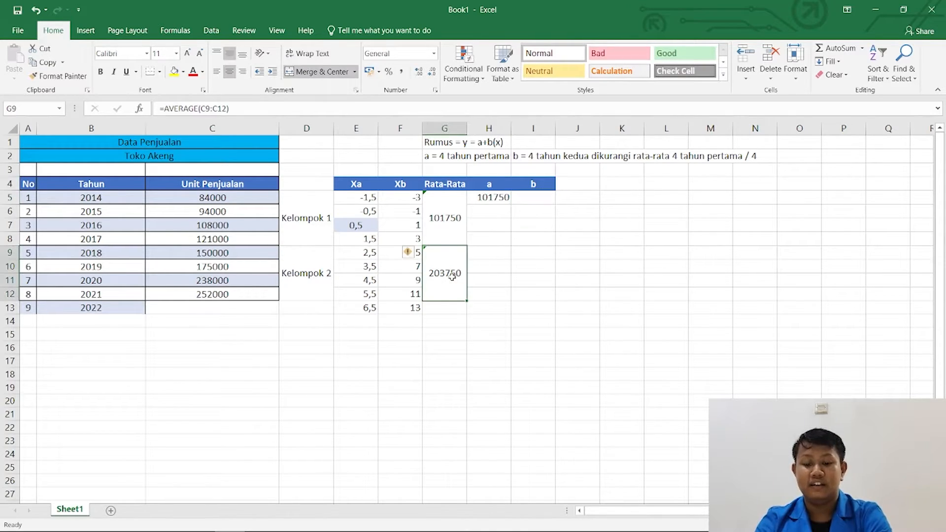
click(533, 197)
text(=)
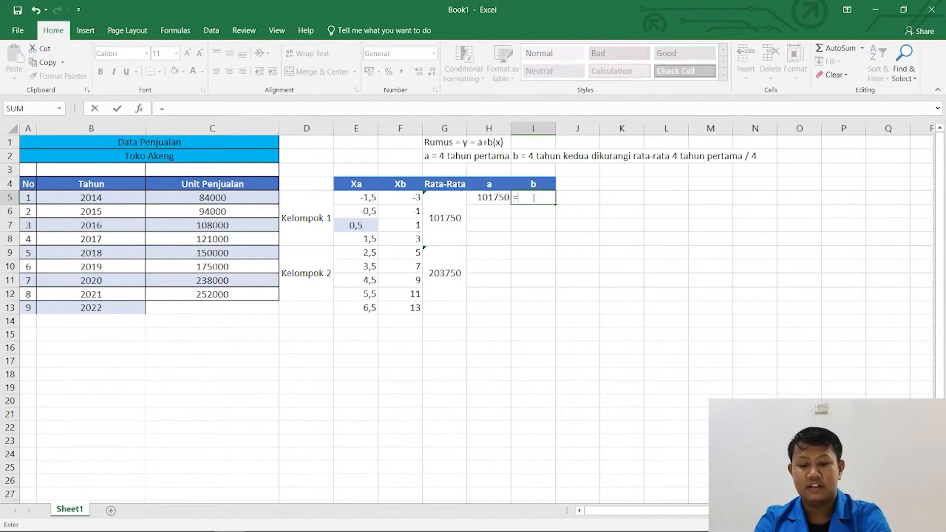
click(438, 285)
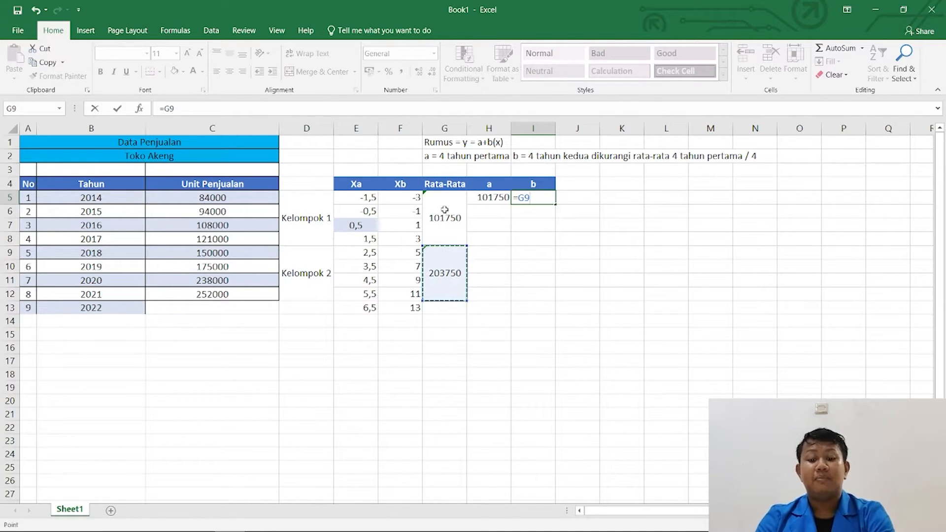
text(-)
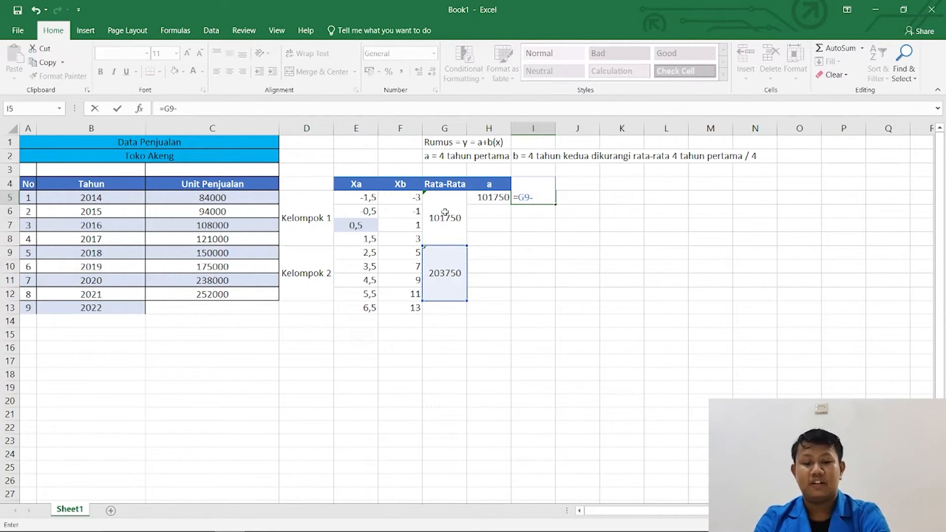
click(445, 212)
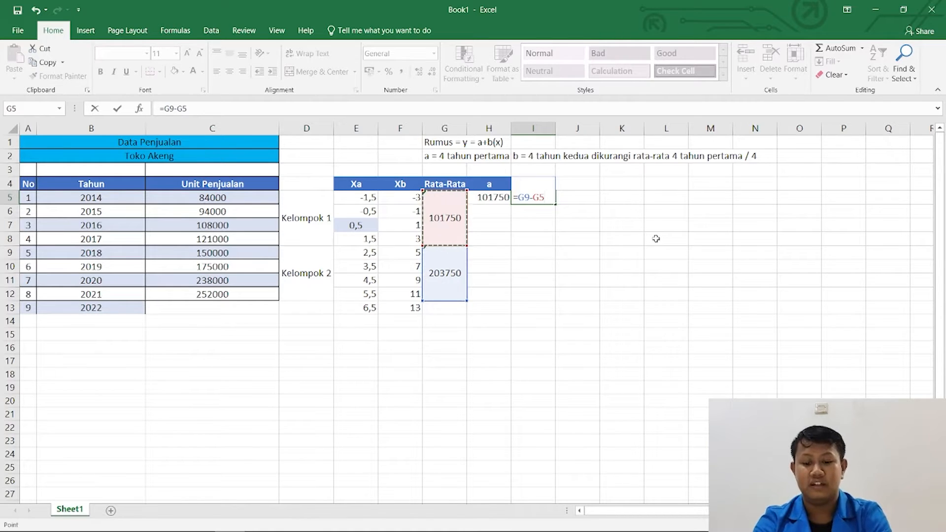
text())
key(Return)
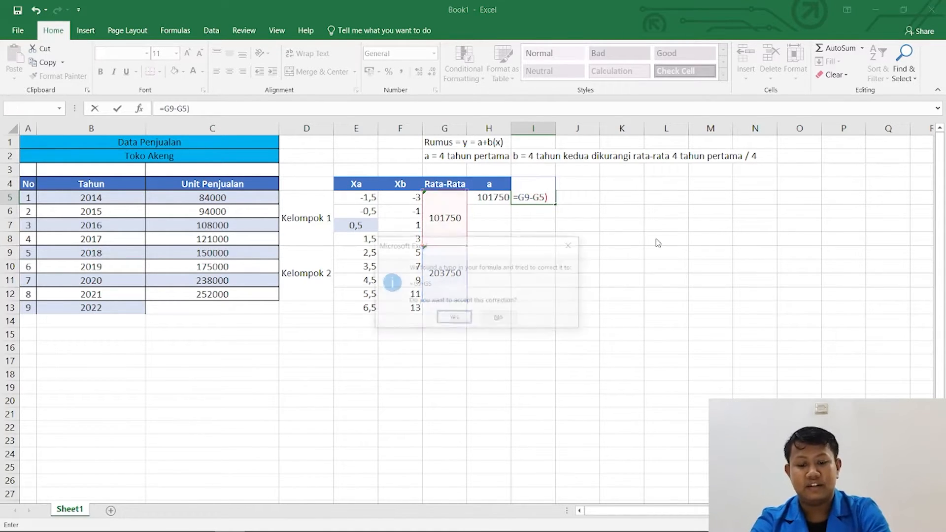
key(Tab)
key(Return)
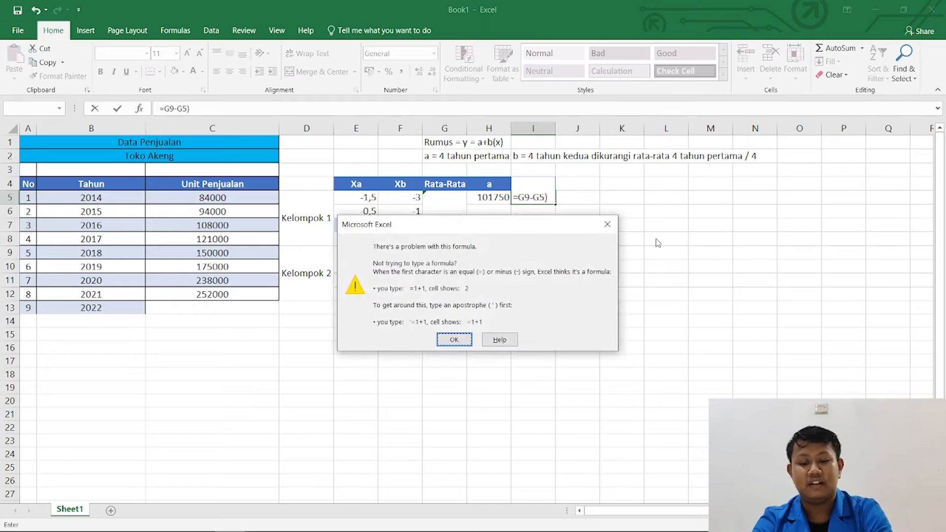
key(Return)
key(Right)
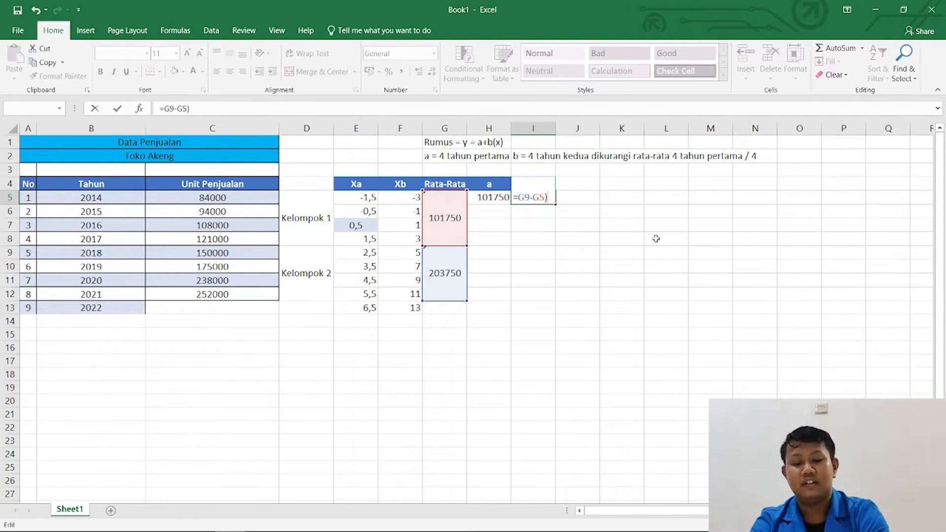
key(Delete)
text(/)
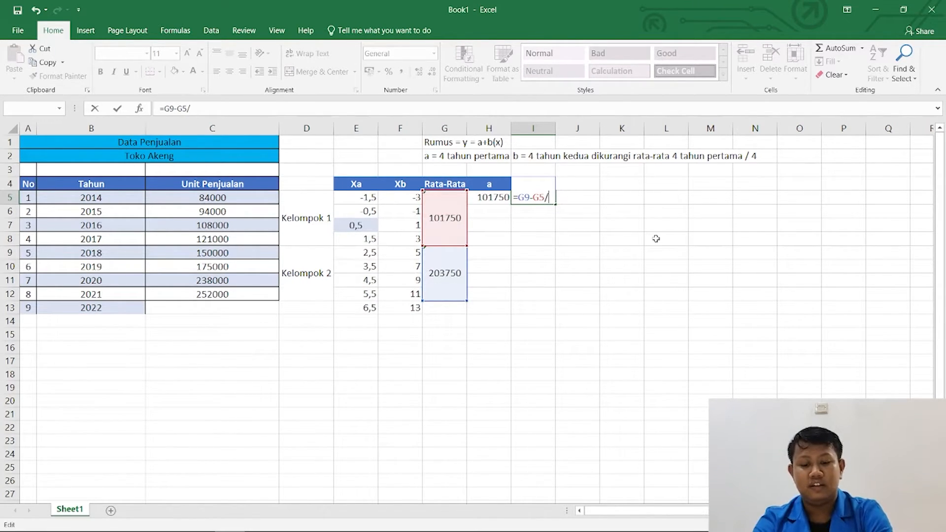
text(4)
key(Return)
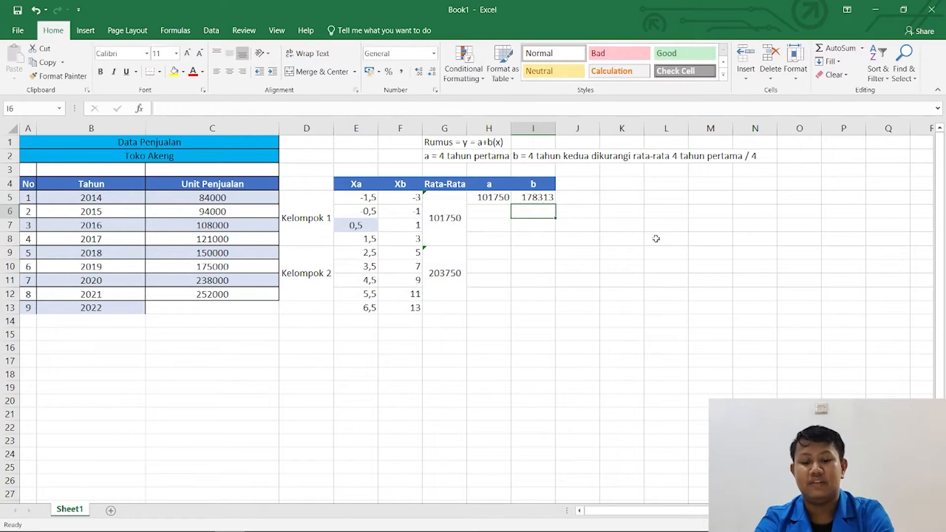
key(ctrl+z)
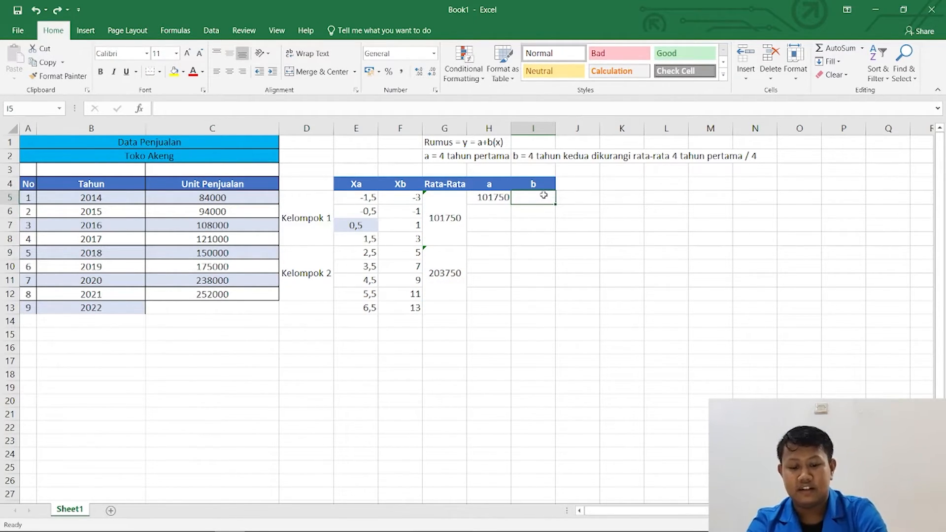
Enter the formula =G9-G5 in cell I5 to subtract the Kelompok 1 average from the Kelompok 2 average.
text(=)
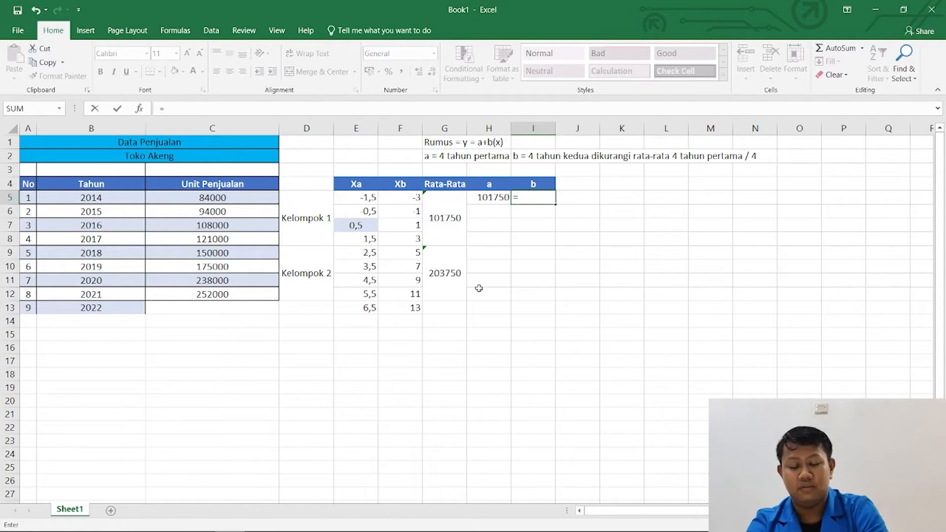
click(446, 277)
text(-)
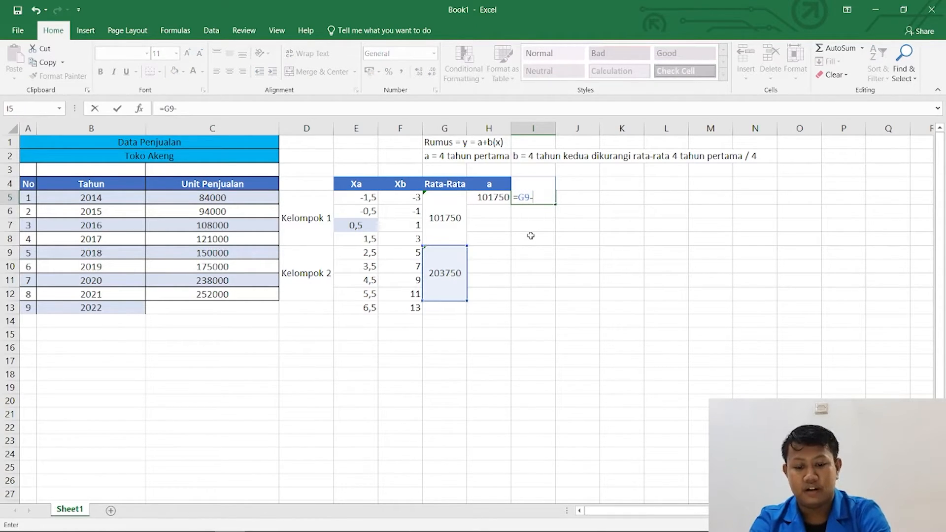
click(462, 219)
key(Left)
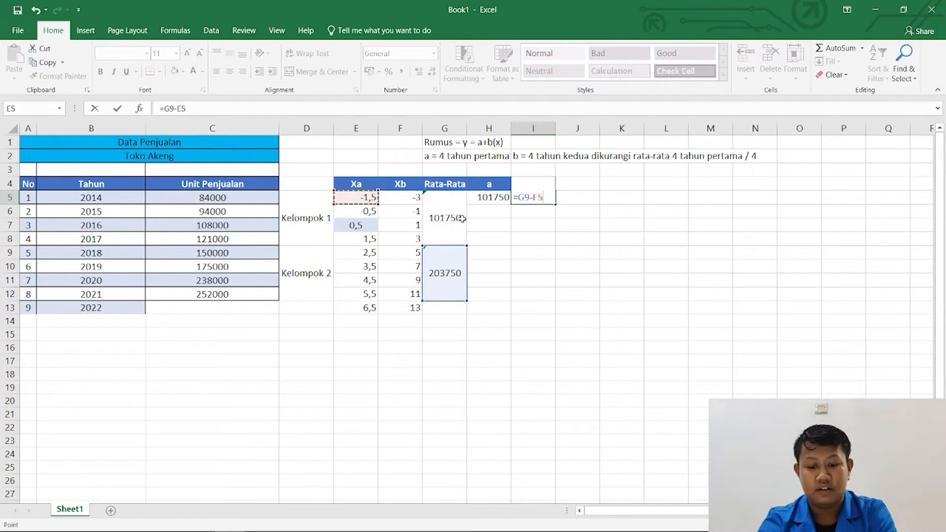
click(462, 218)
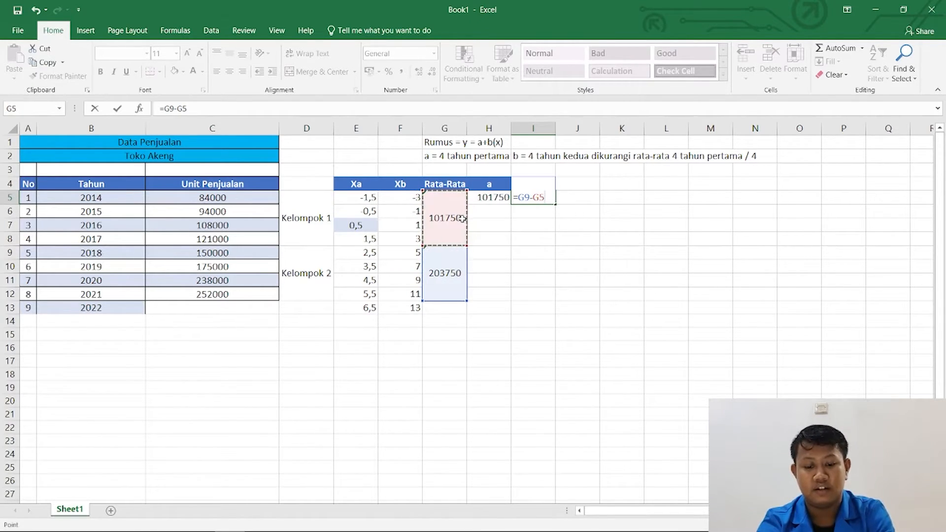
text())
key(Return)
key(Return)
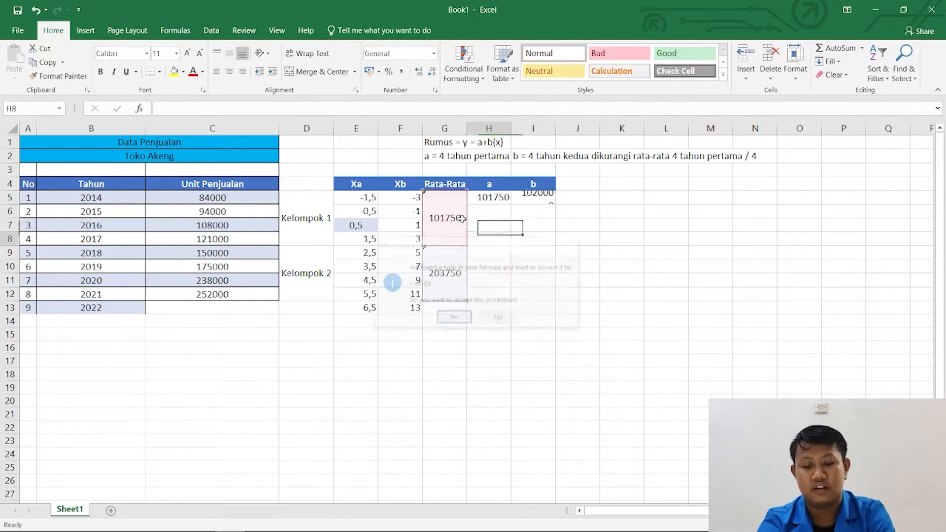
Edit the formula in cell I5 to =(G9-G5)/4 so the bracketed difference is divided by 4.
key(Right)
key(Up)
key(Up)
key(Up)
key(F2)
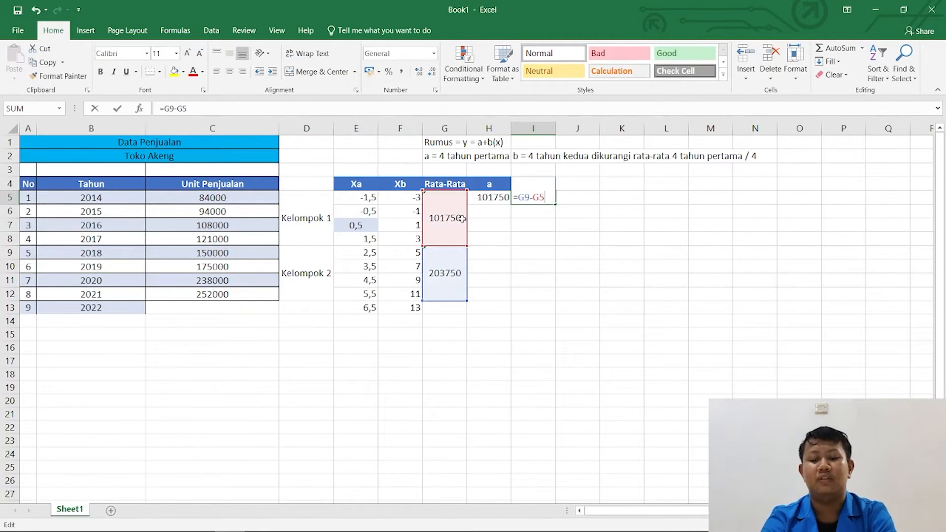
key(Home)
key(Right)
text(()
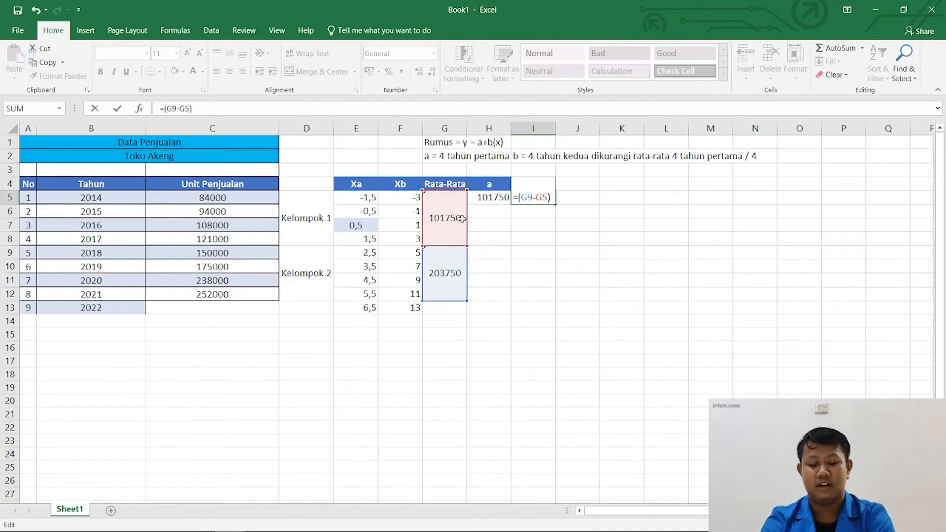
text()/4)
key(Return)
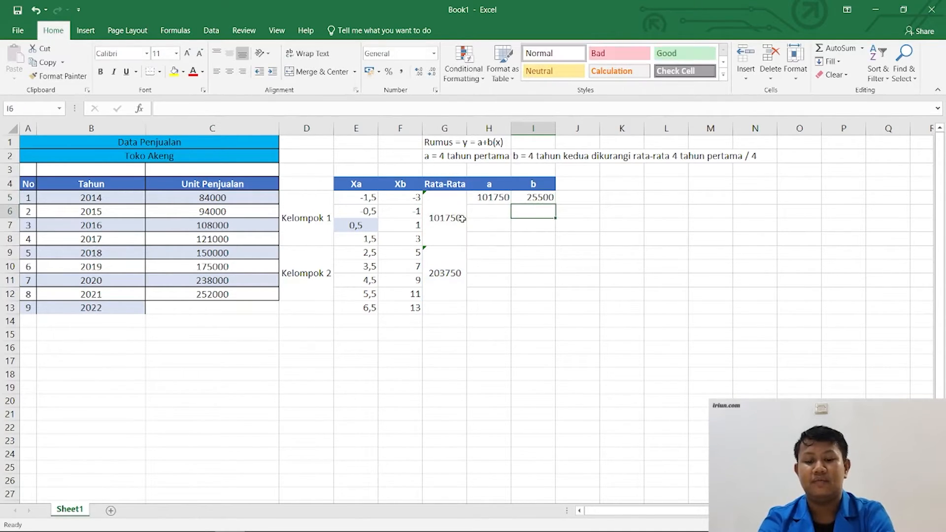
click(544, 196)
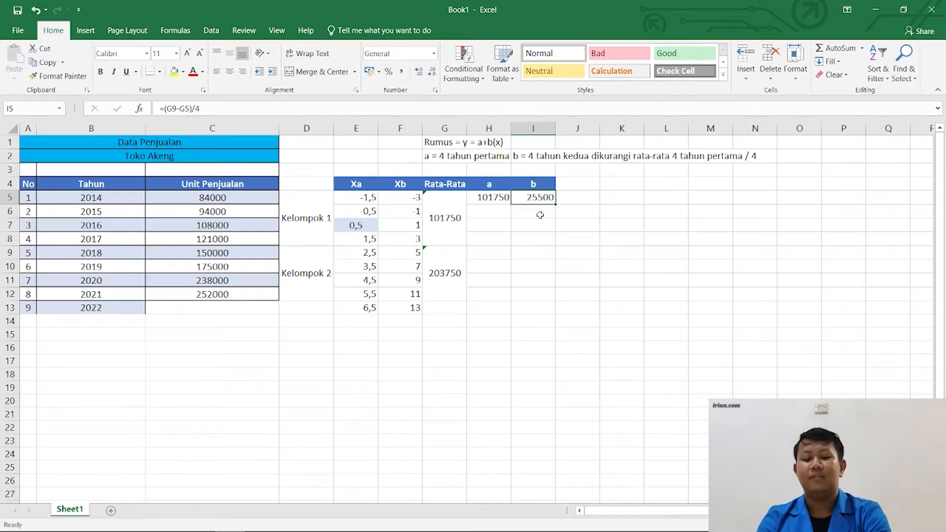
Enter the header y2022 = in cell J4, beside the b column.
click(572, 188)
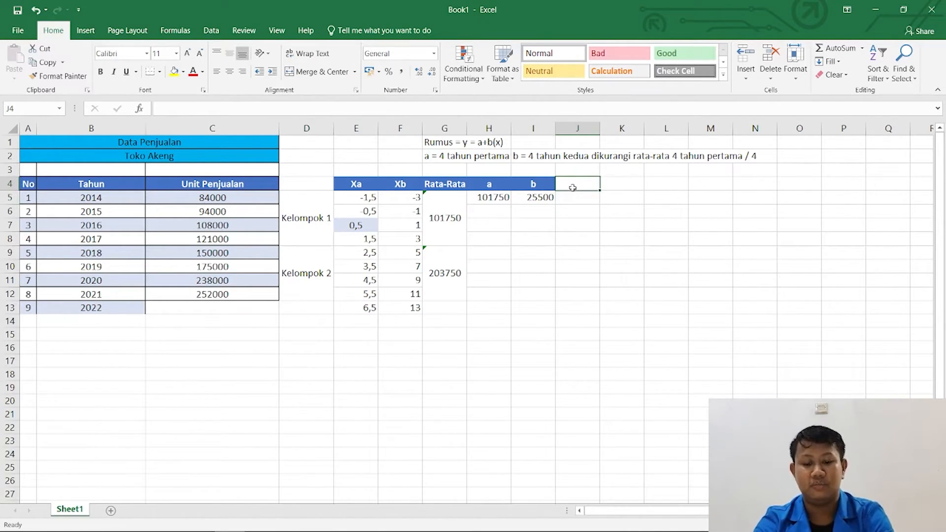
text(y)
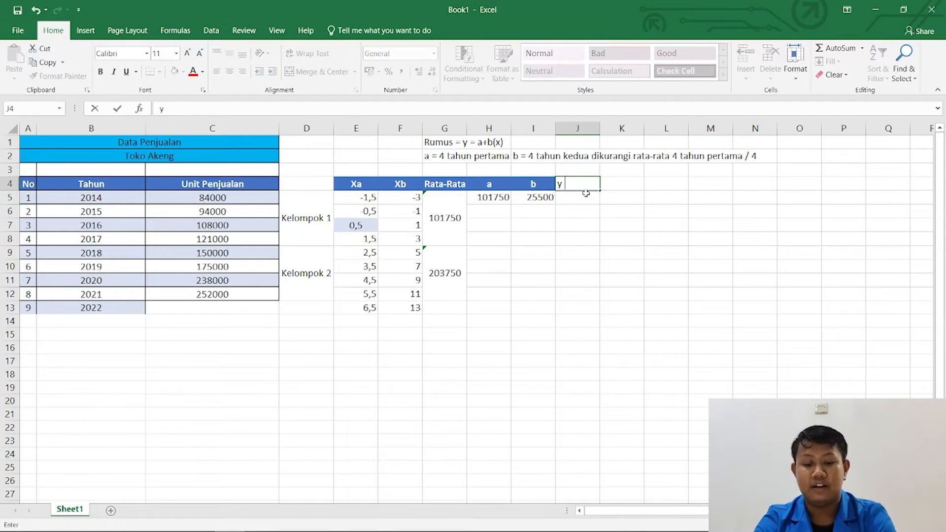
text(2022)
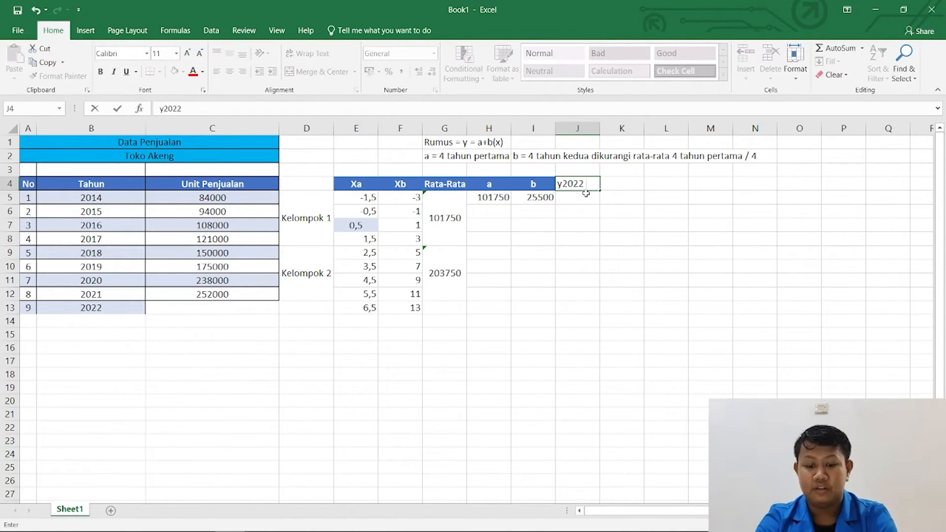
text( =)
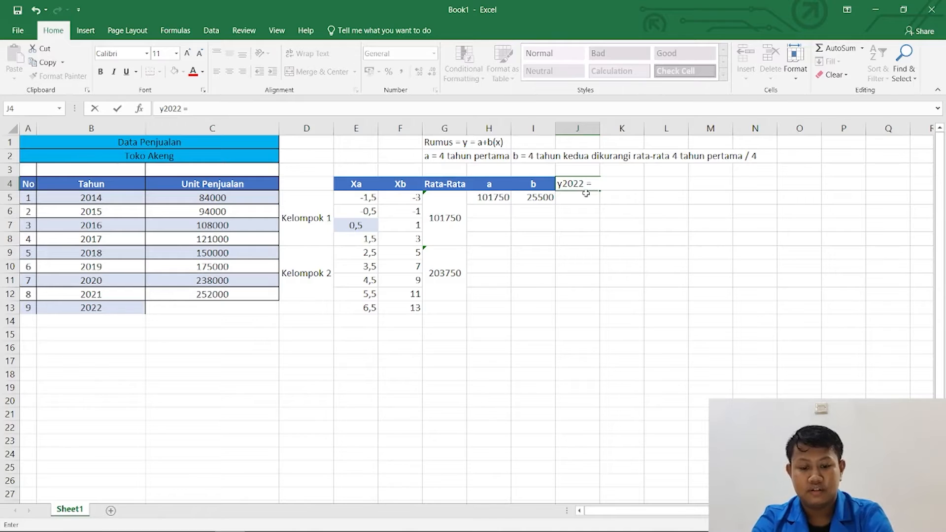
click(492, 197)
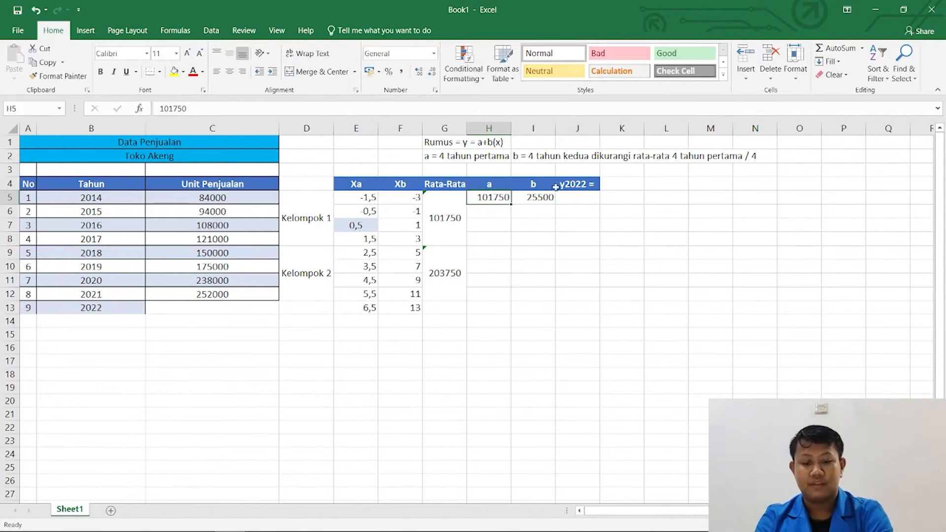
Try to extend the header in cell J4 to y2022 = 1001750.
click(570, 184)
key(F2)
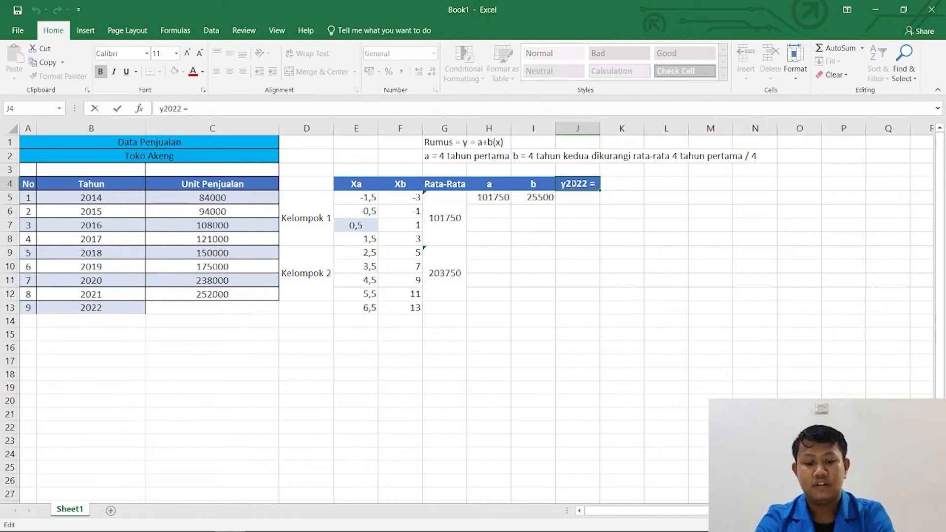
text(100)
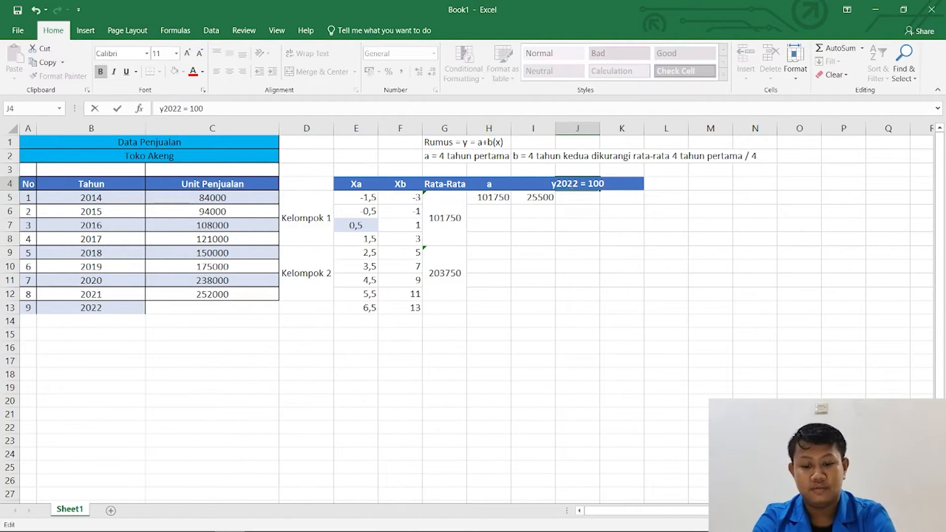
text(1750)
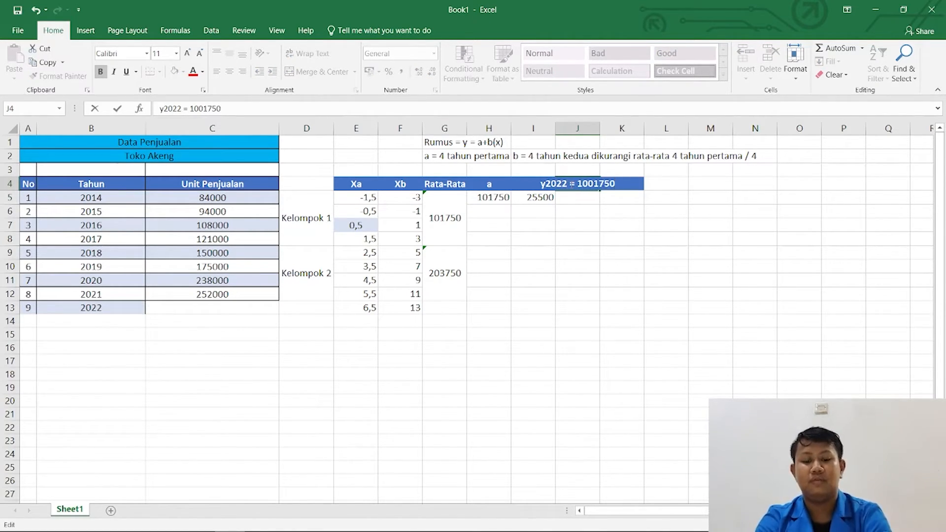
key(ctrl+z)
click(611, 194)
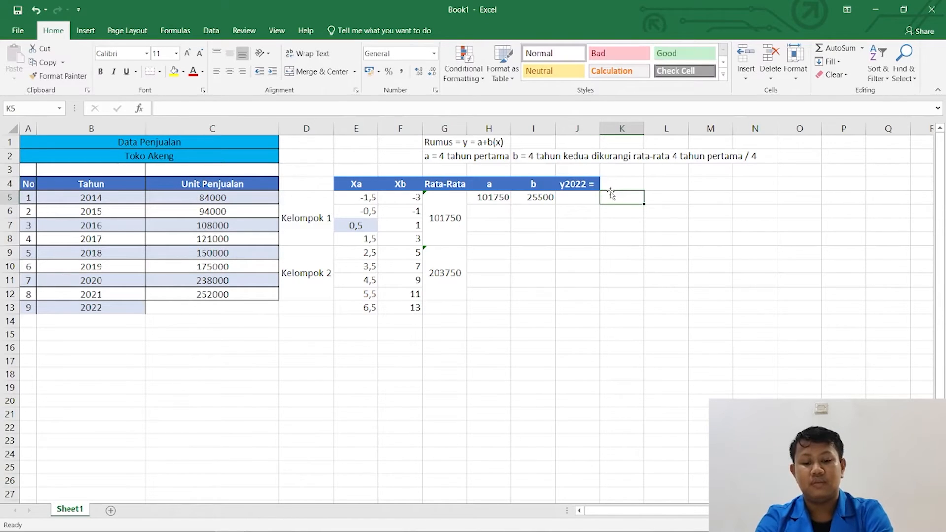
Clear the y2022 = header from cell J4.
click(582, 187)
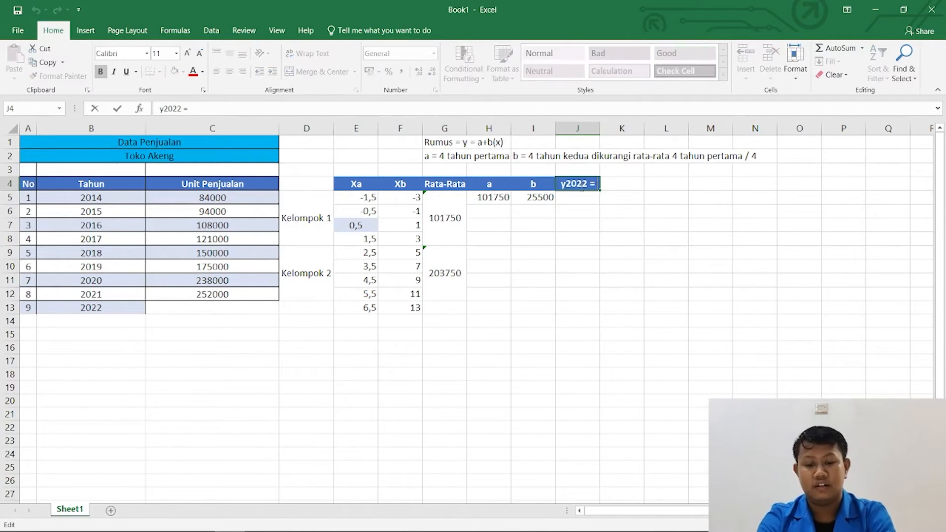
click(586, 202)
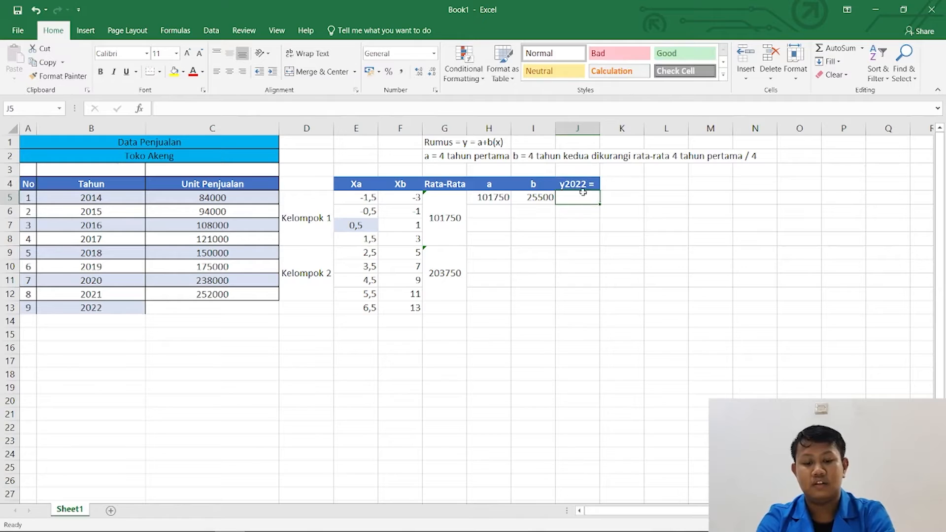
click(579, 184)
key(Delete)
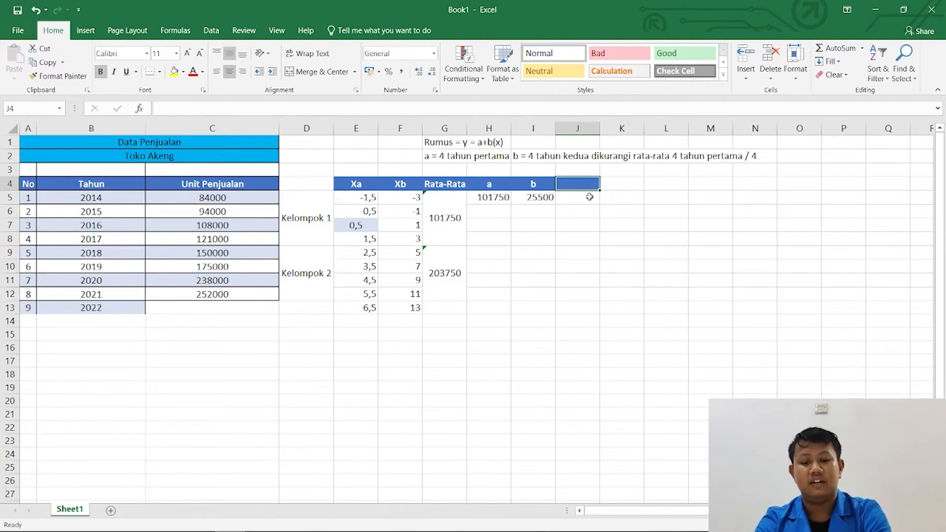
Enter the text y = 101750 + 25500(13) in cell K5.
click(607, 201)
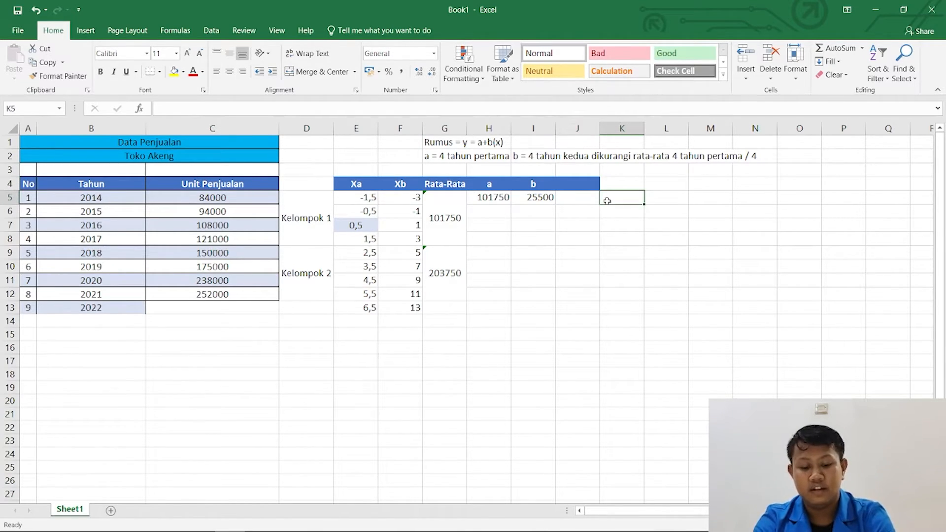
text(y = a)
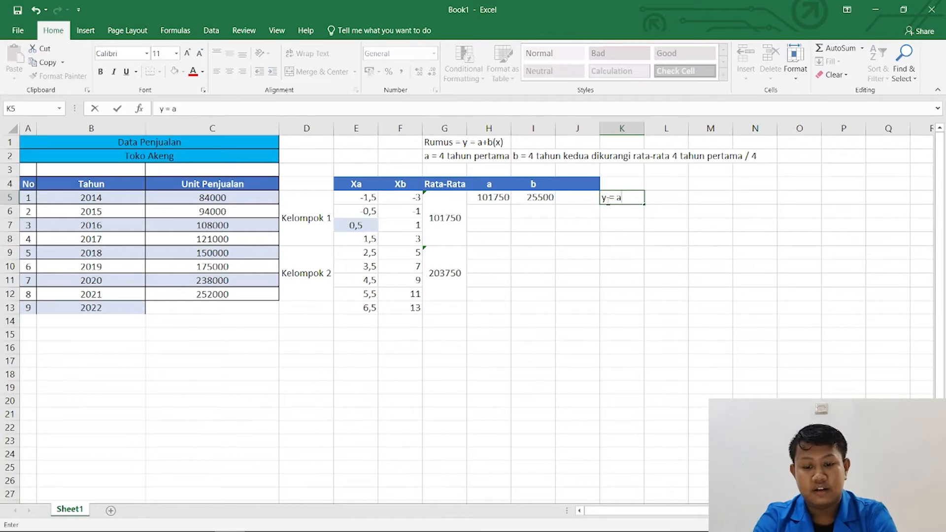
key(BackSpace)
text(101750)
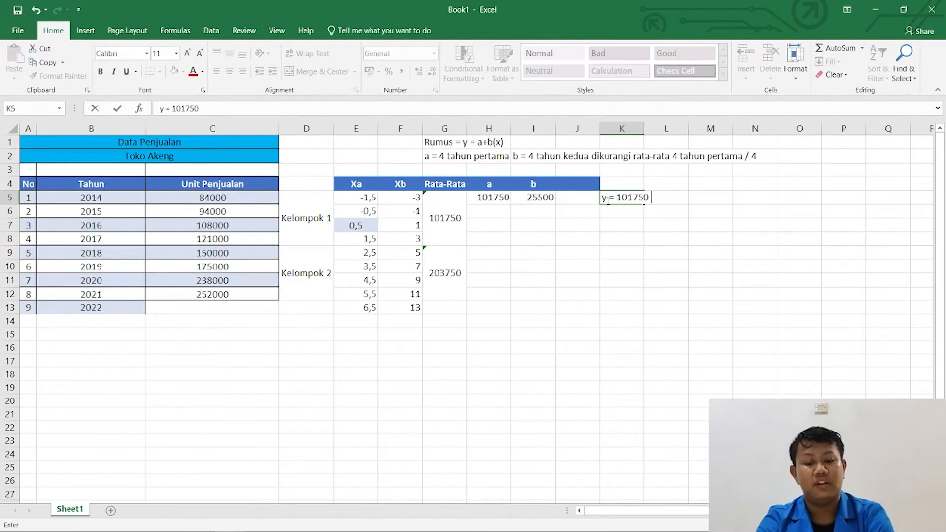
text( + )
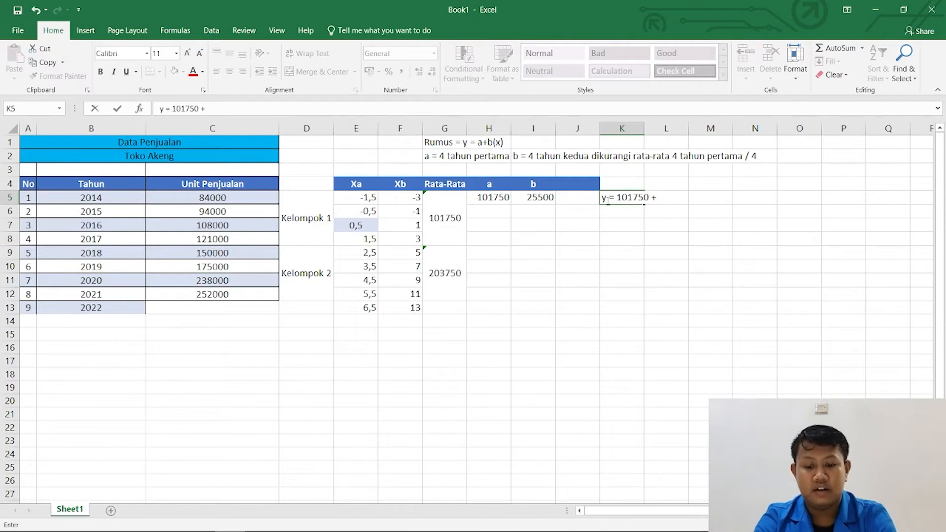
text(2)
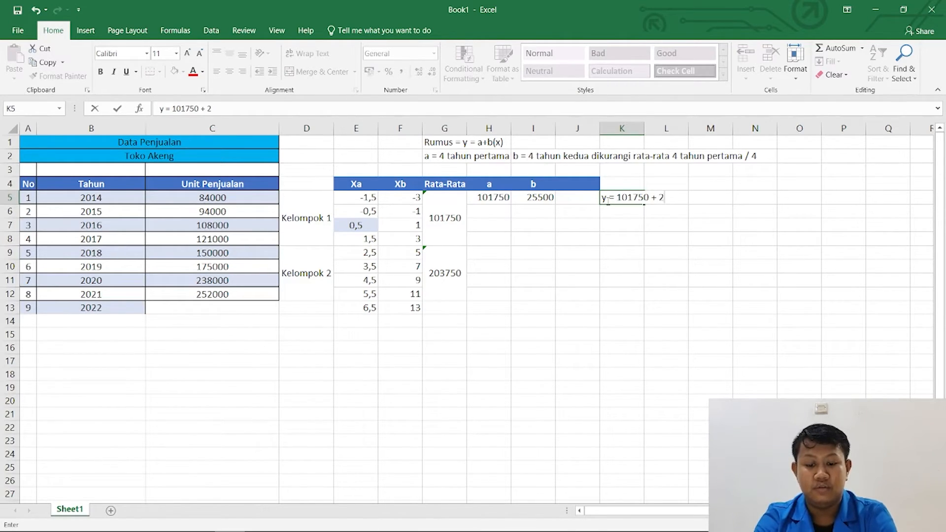
text(5500)
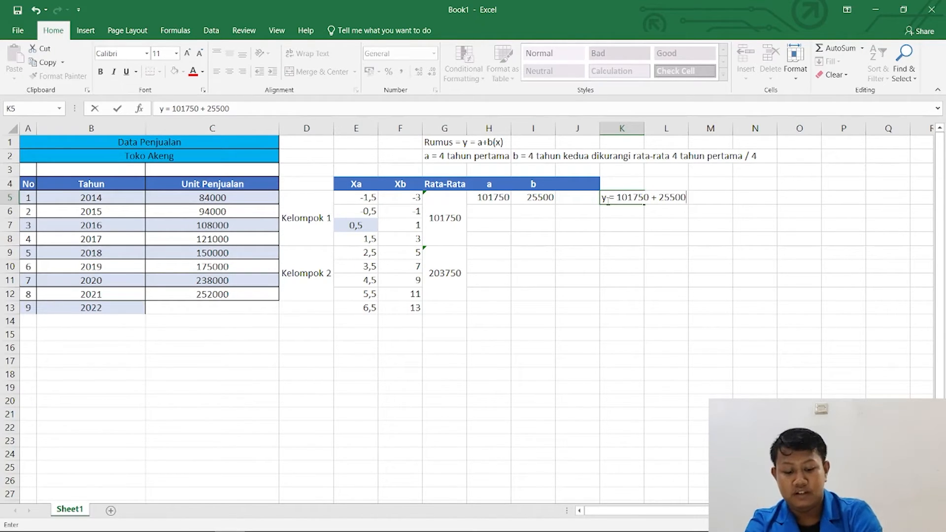
text(()
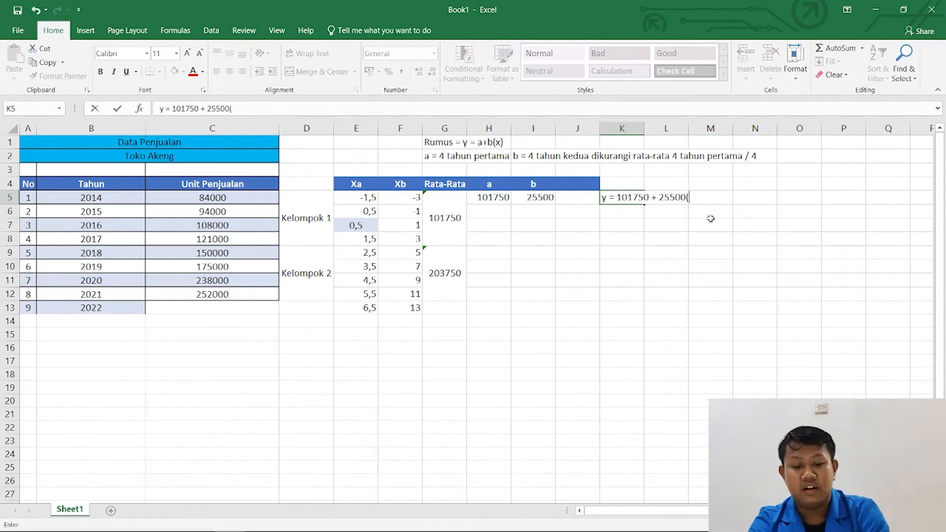
text(13))
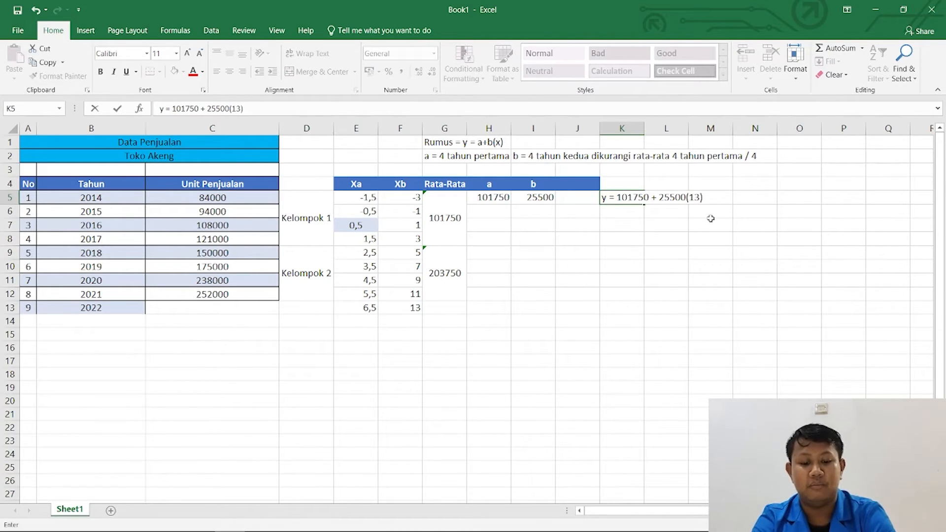
key(Return)
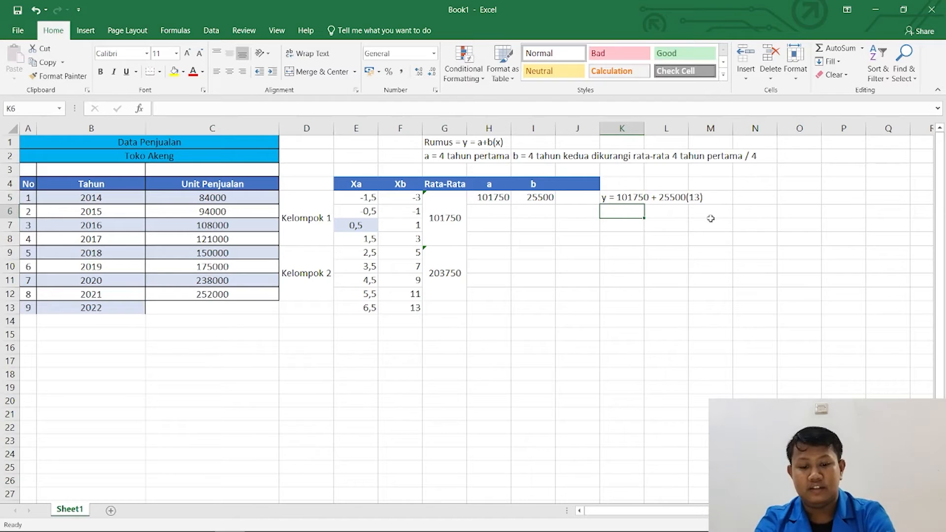
Remove the leading y = from cell K5, leaving only 101750 + 25500(13).
key(Up)
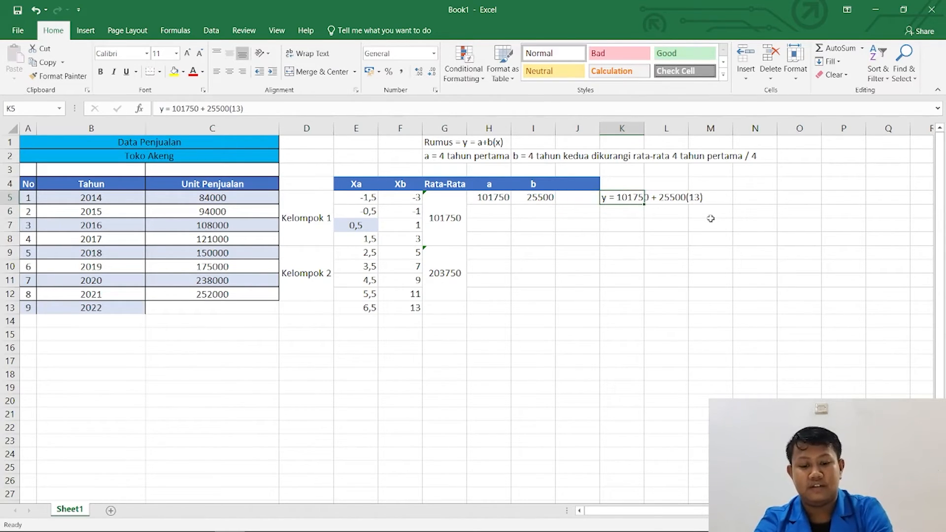
key(F2)
key(Left)
key(Left)
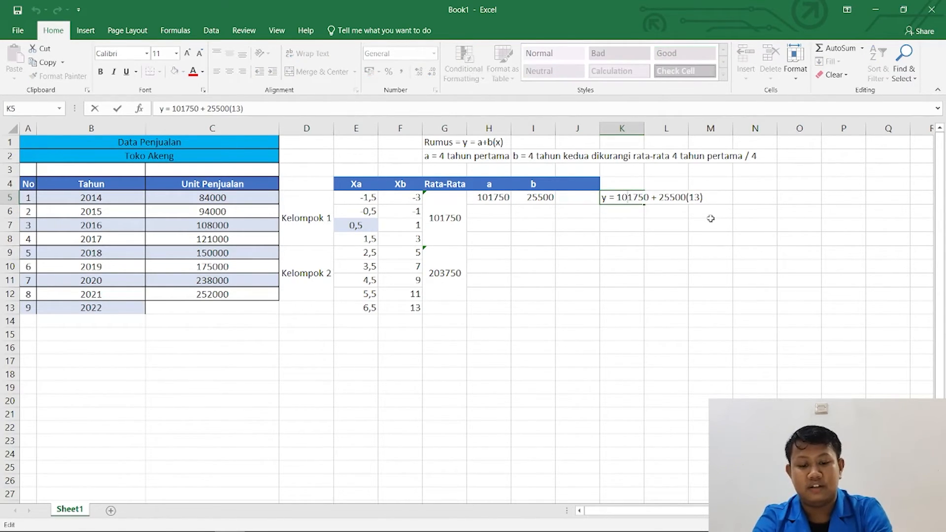
key(BackSpace)
key(BackSpace)
key(BackSpace)
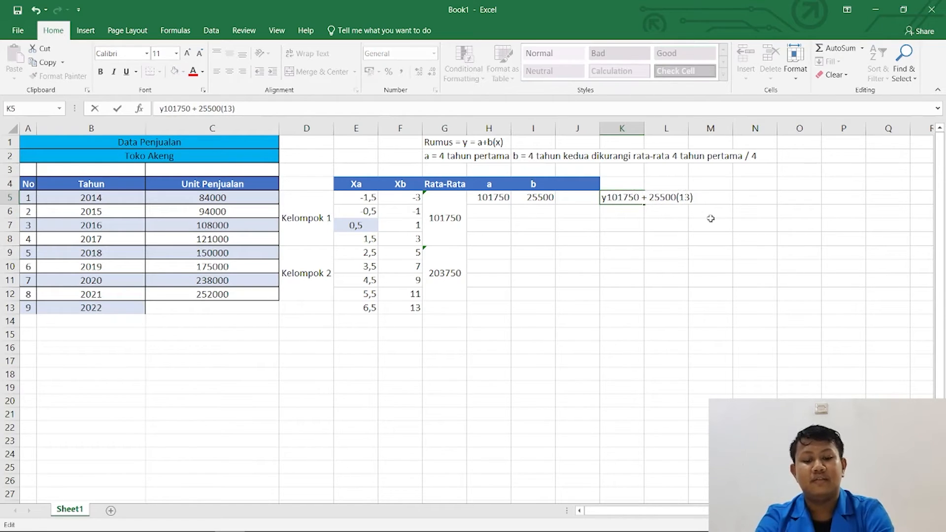
key(BackSpace)
key(Return)
Enter the label y2022 = in cells J5 and J6.
key(Left)
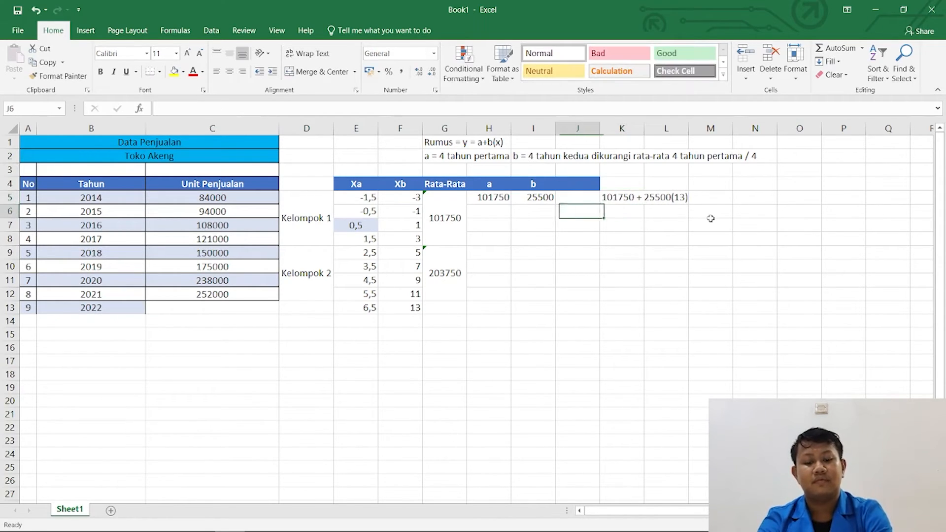
key(Up)
text(y =)
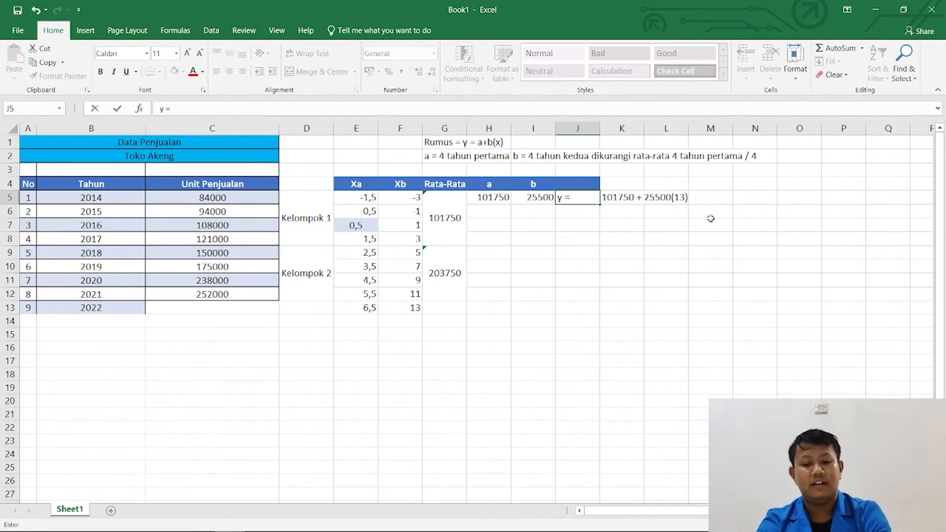
key(ctrl+Return)
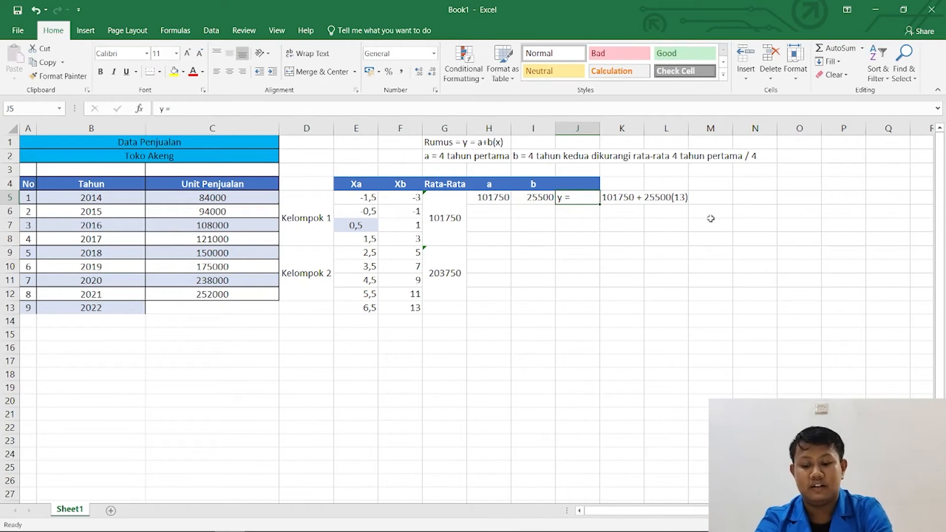
key(F2)
text(2022)
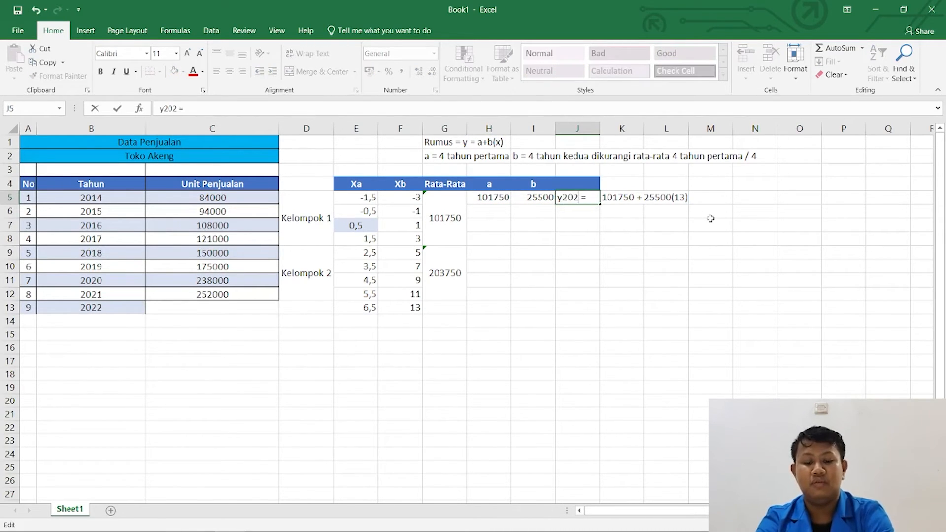
key(Return)
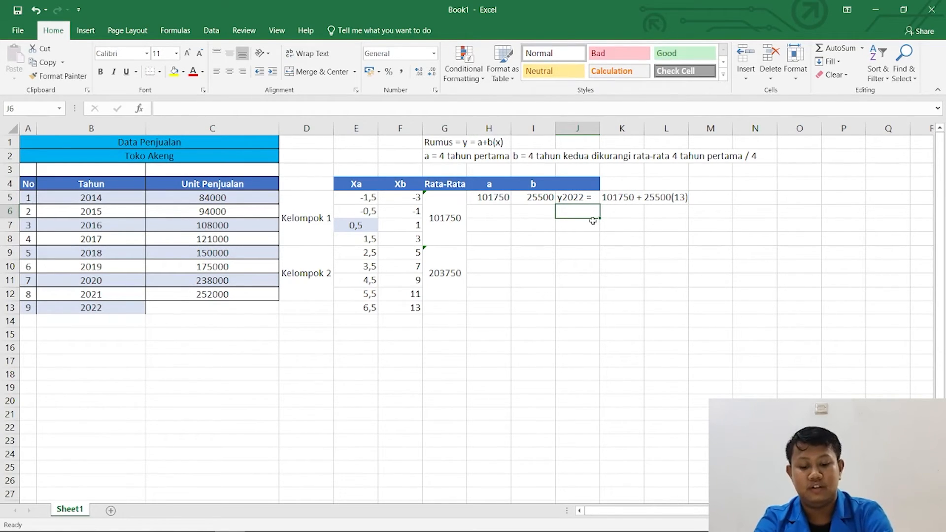
text(y2022 =)
key(Return)
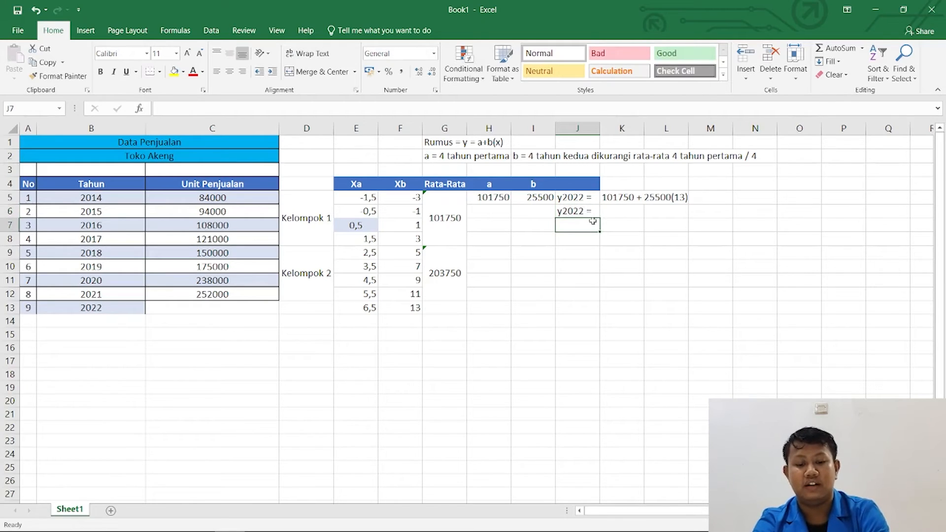
Enter 101750 + in cell K6, beside the second y2022 = label.
key(Right)
key(Up)
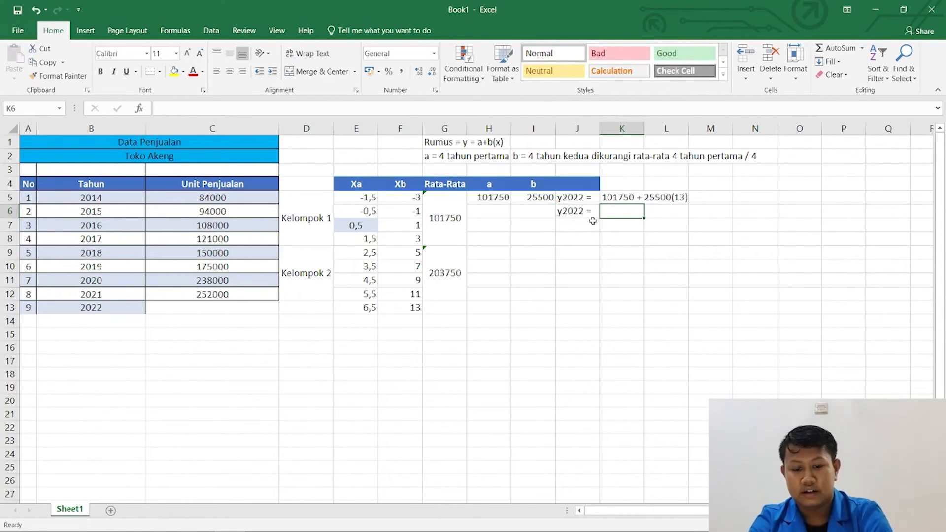
text(10175)
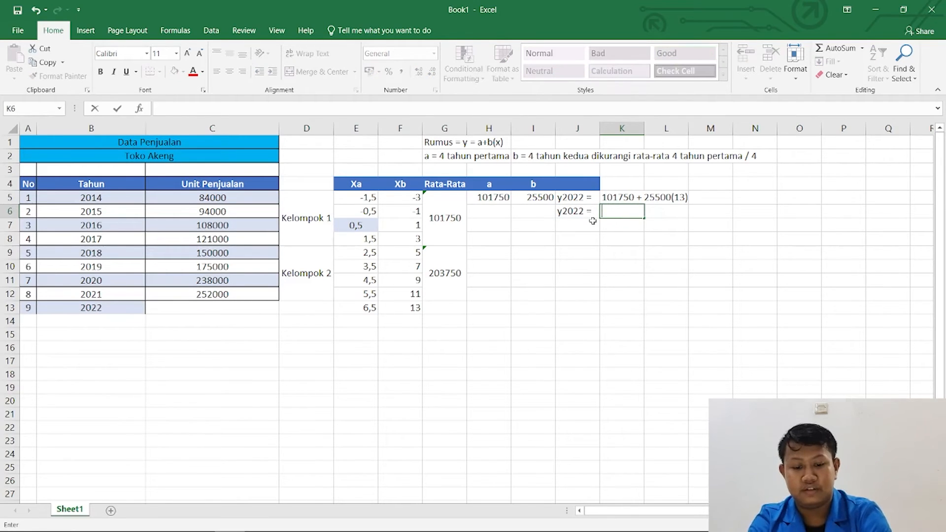
text(0)
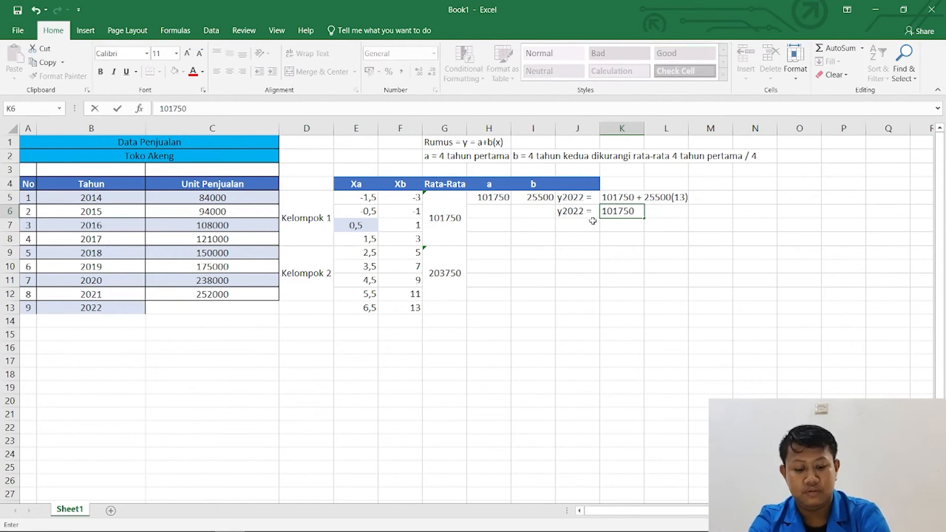
text( +)
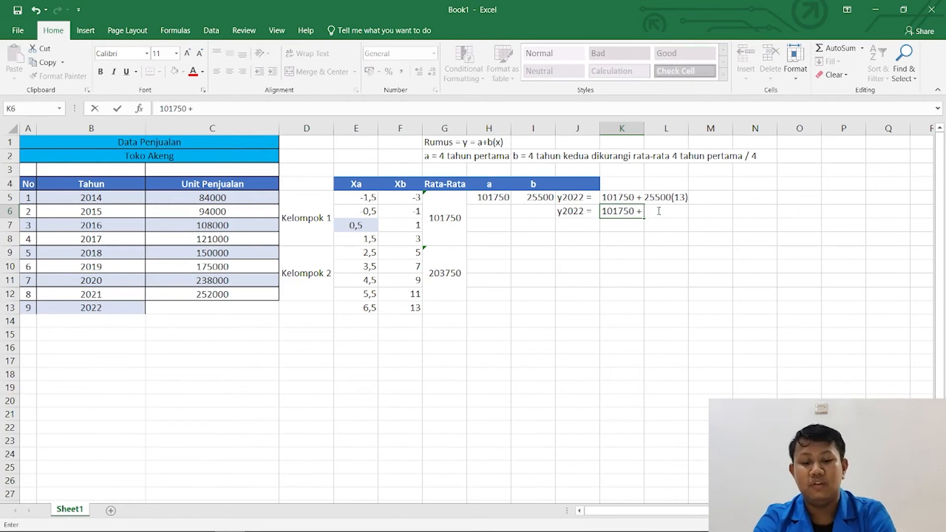
key(F2)
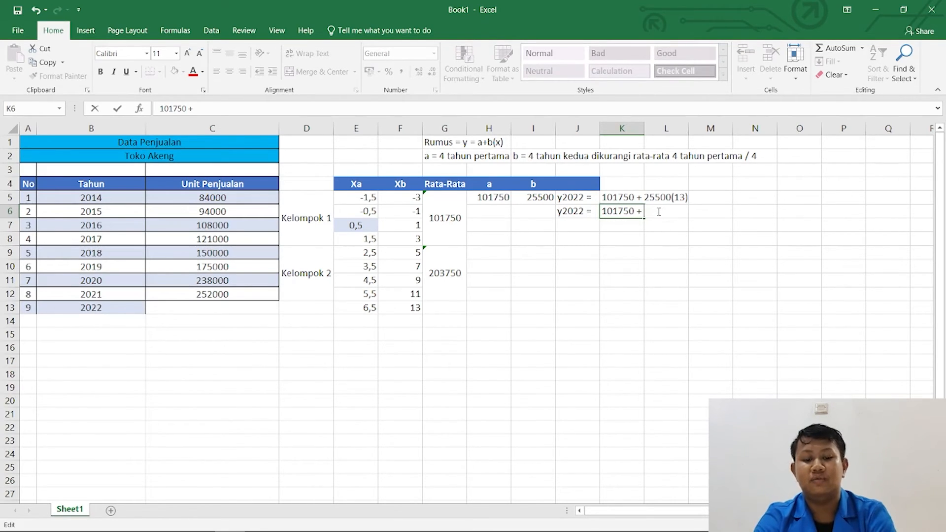
key(Tab)
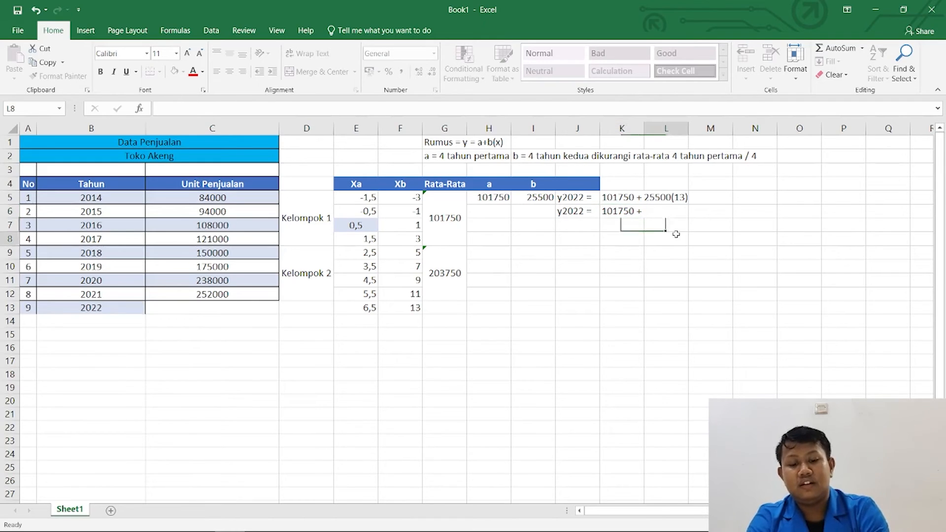
text(2)
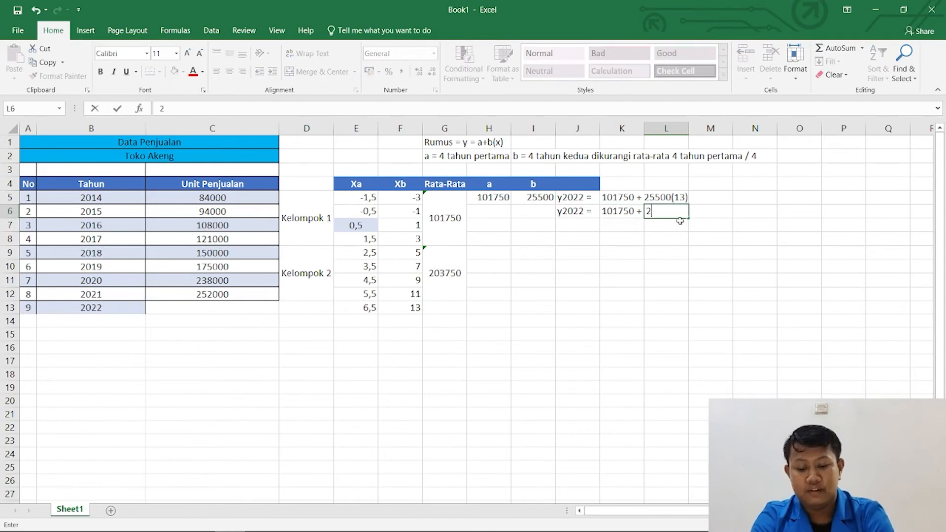
text(5500)
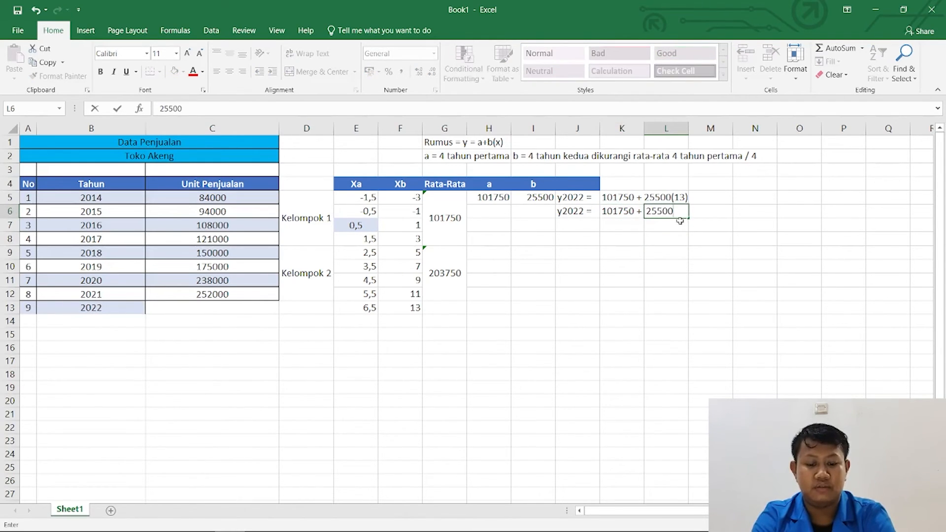
text(*)
key(BackSpace)
key(BackSpace)
key(BackSpace)
key(BackSpace)
key(BackSpace)
key(BackSpace)
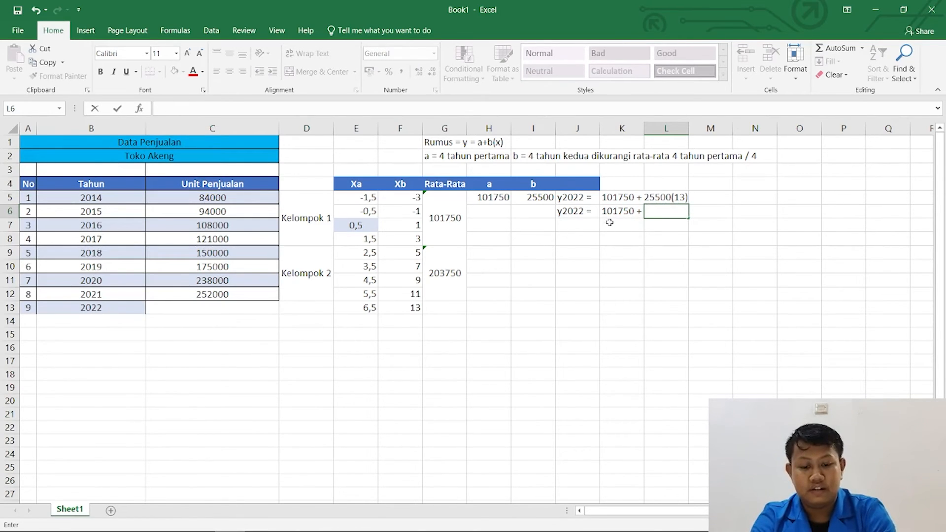
click(535, 197)
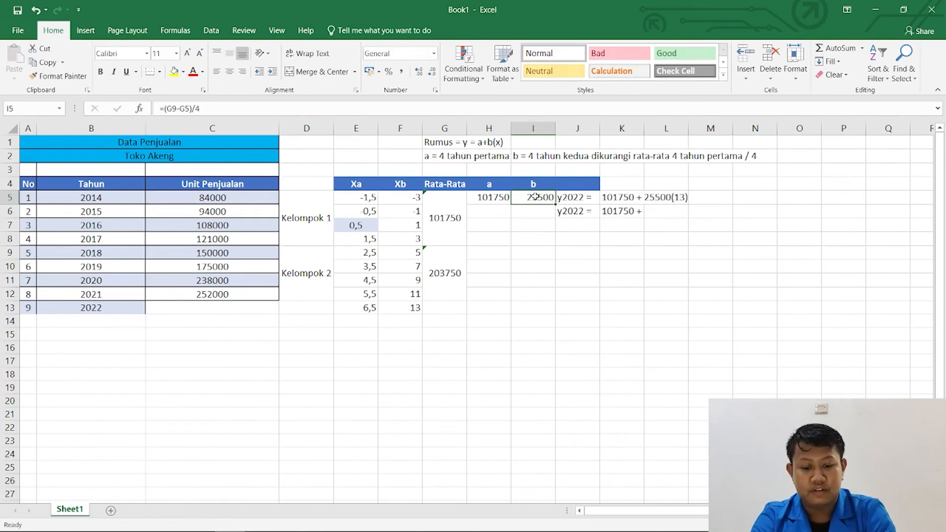
Calculate b times x in cell L6 with the formula =I5*13.
click(661, 209)
text(=)
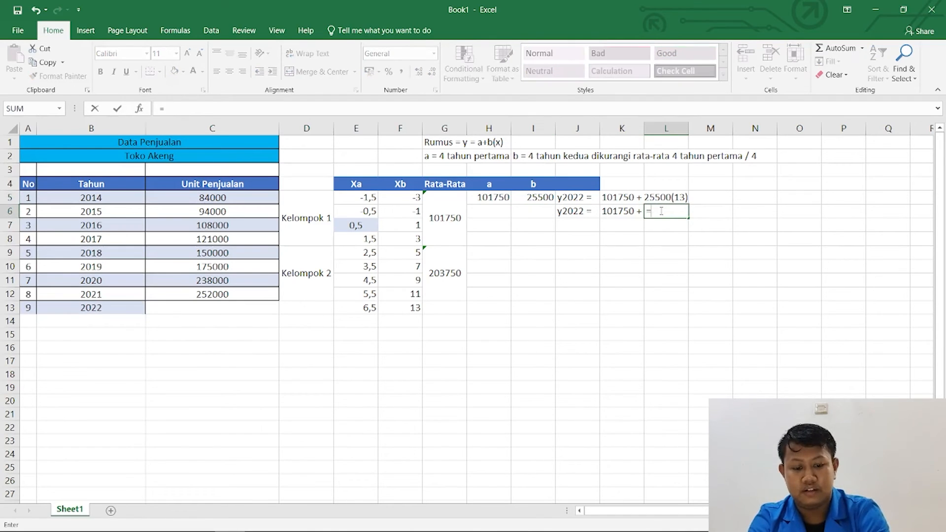
click(542, 197)
text(*13)
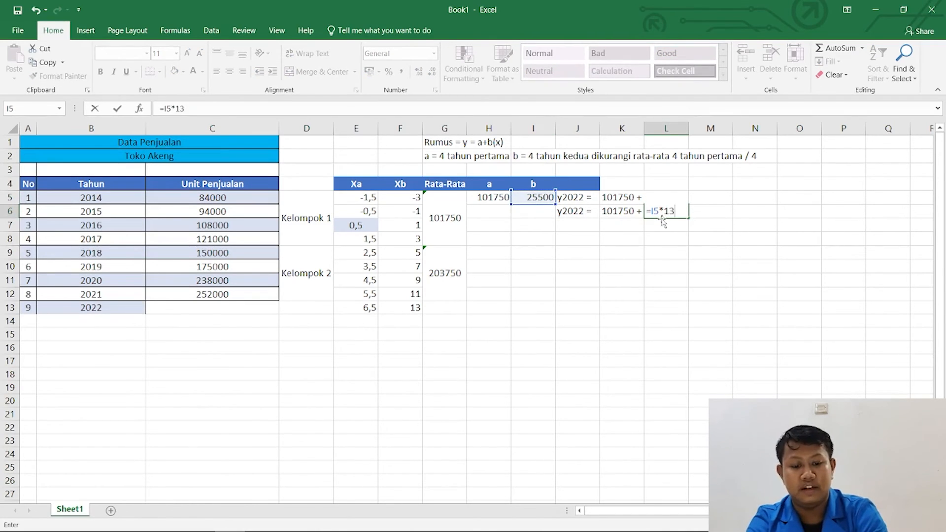
key(Return)
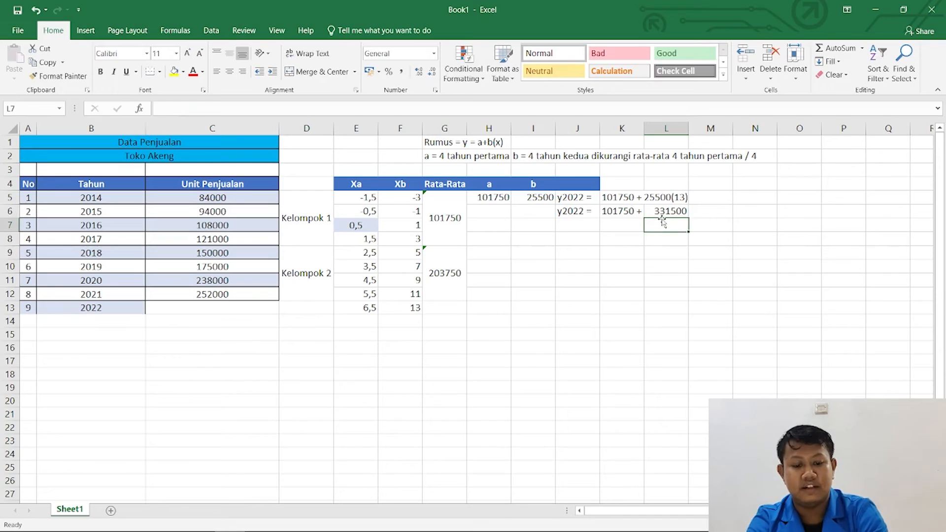
Remove the plus sign from cell K6 so it holds only the number 101750.
double_click(620, 212)
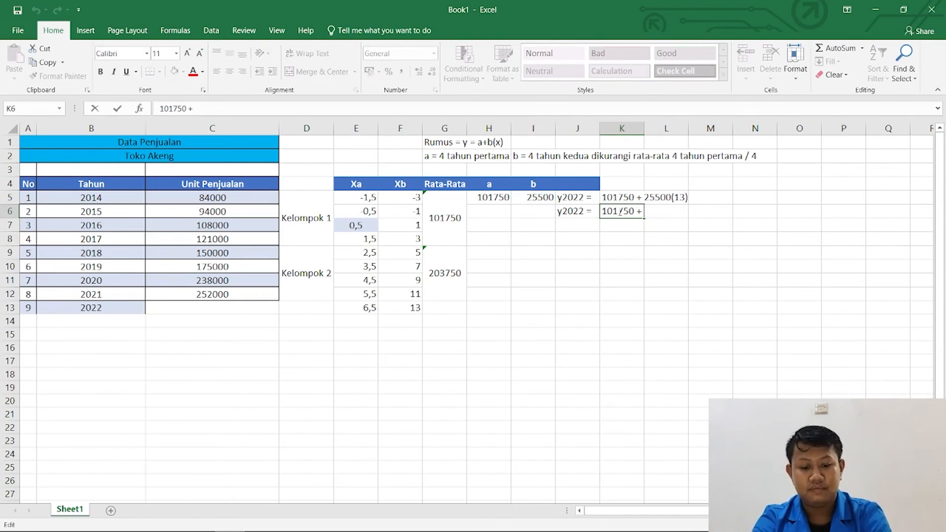
key(BackSpace)
key(BackSpace)
key(Return)
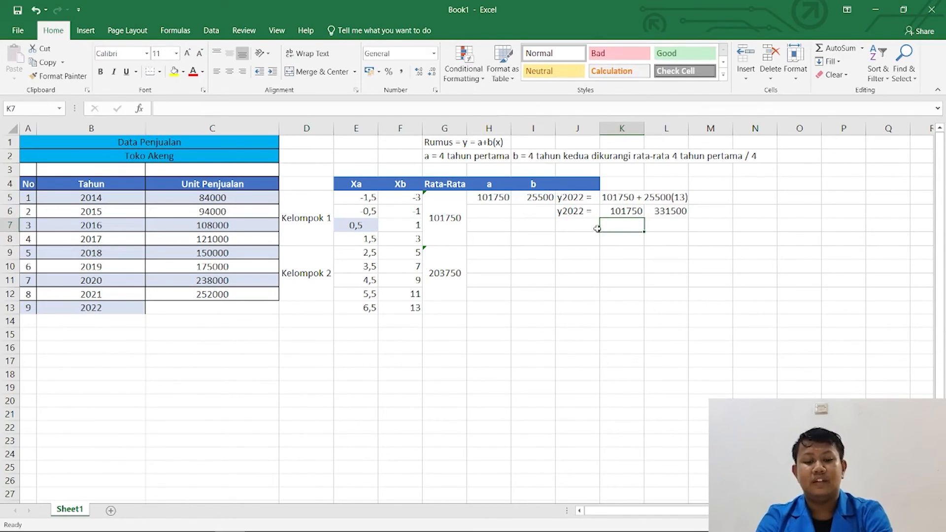
Enter the label y2022 = in cell J7, below the other two labels.
click(587, 225)
text(y=1)
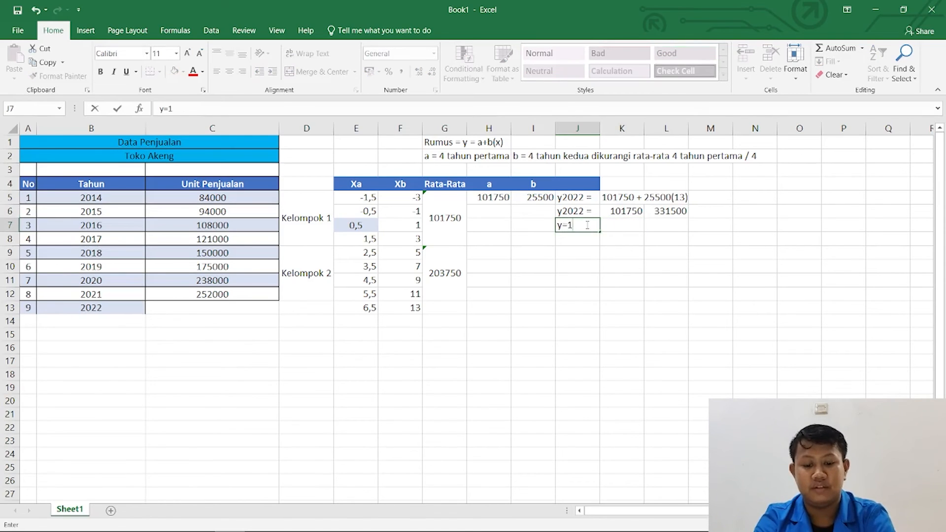
key(BackSpace)
key(BackSpace)
text(2022)
key(Tab)
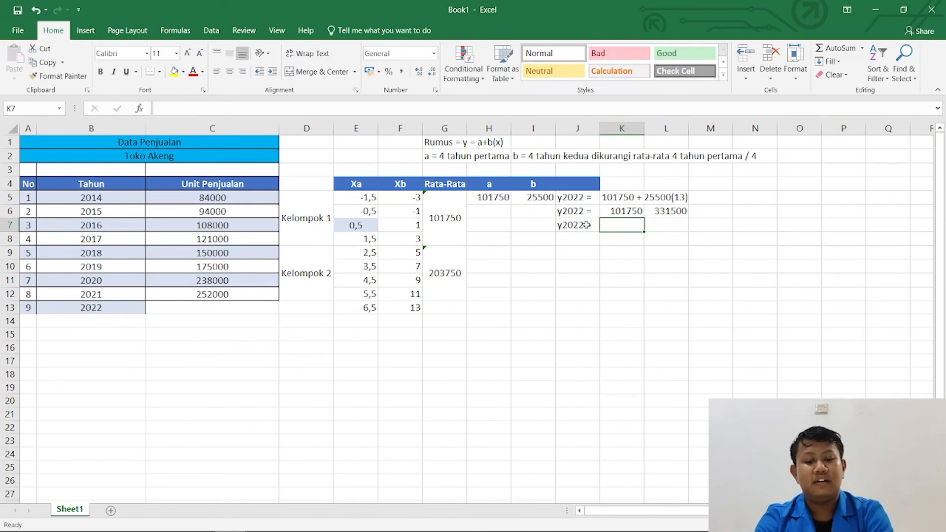
Calculate the final y2022 value in cell K7 by adding cells K6 and L6 with the formula =K6+L6.
click(615, 210)
click(620, 231)
text(=)
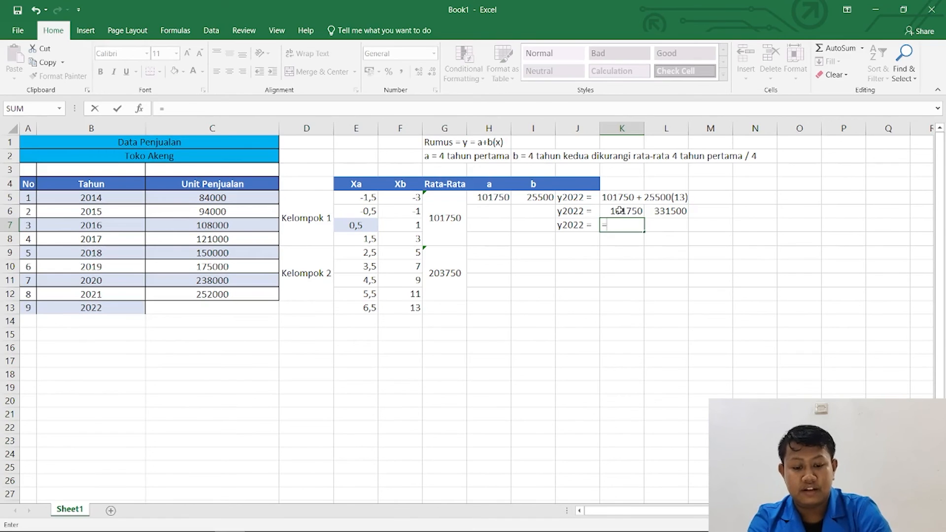
click(620, 211)
text(+)
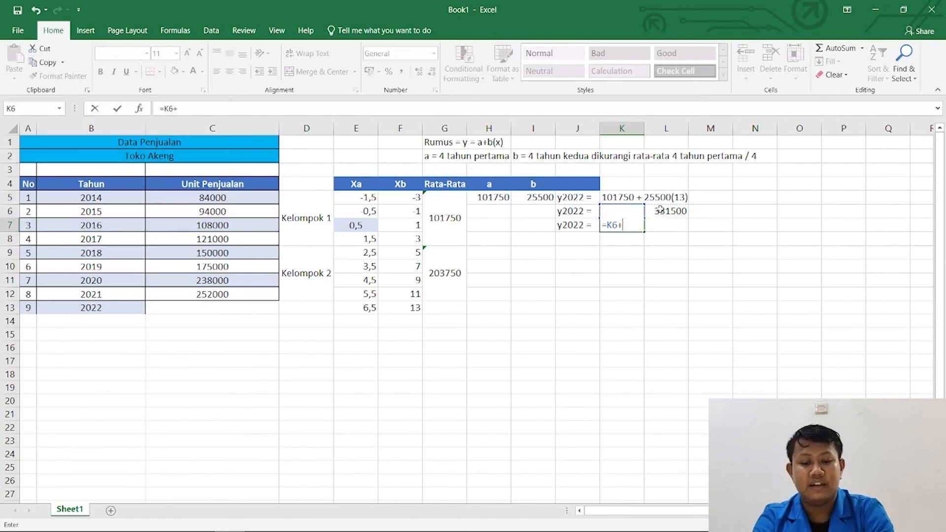
click(660, 210)
key(Return)
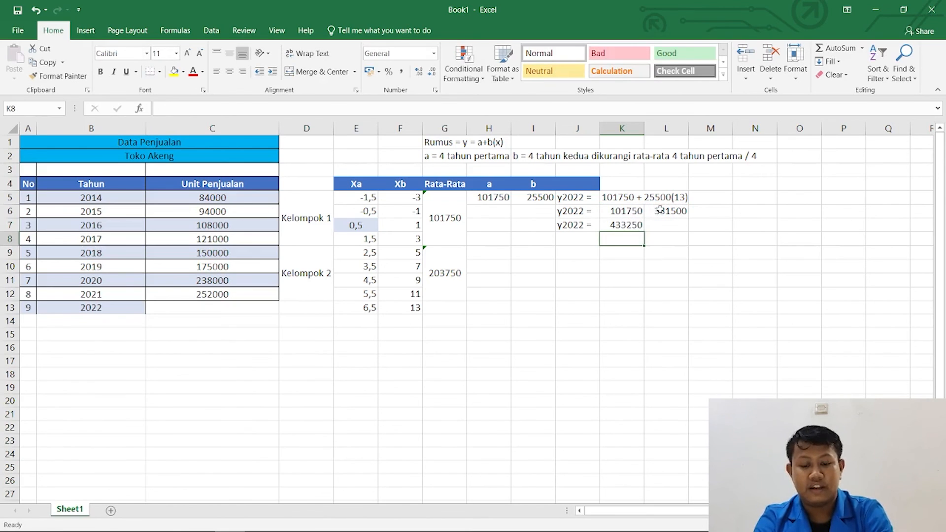
key(Left)
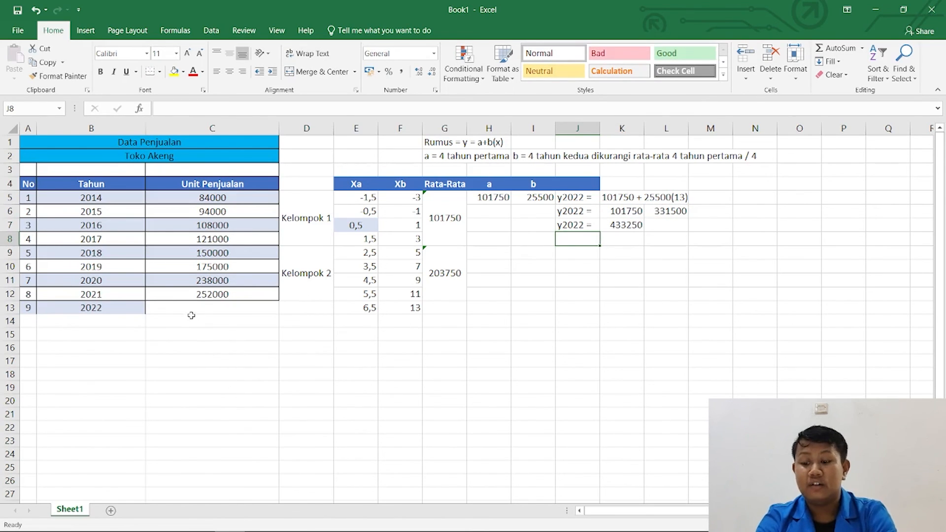
Enter the forecast 433250 in cell C13 as the Unit Penjualan for 2022.
click(187, 308)
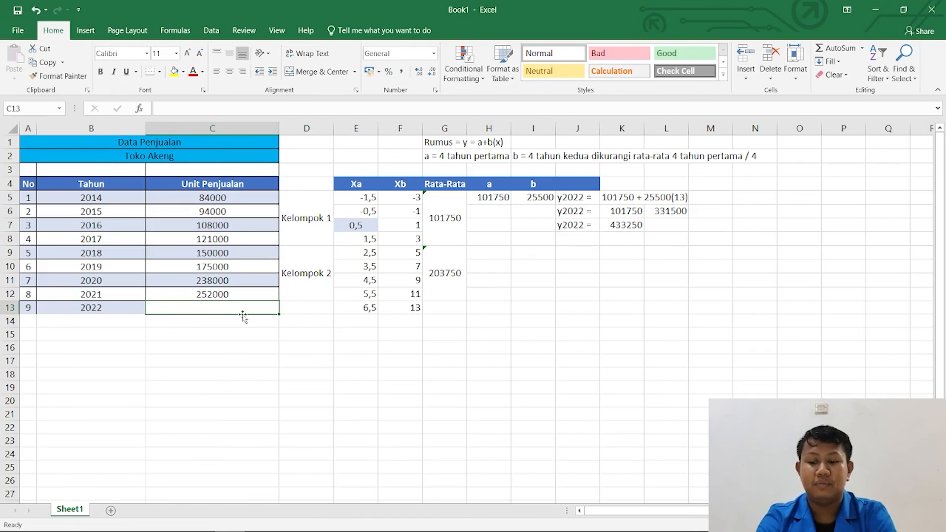
text(4)
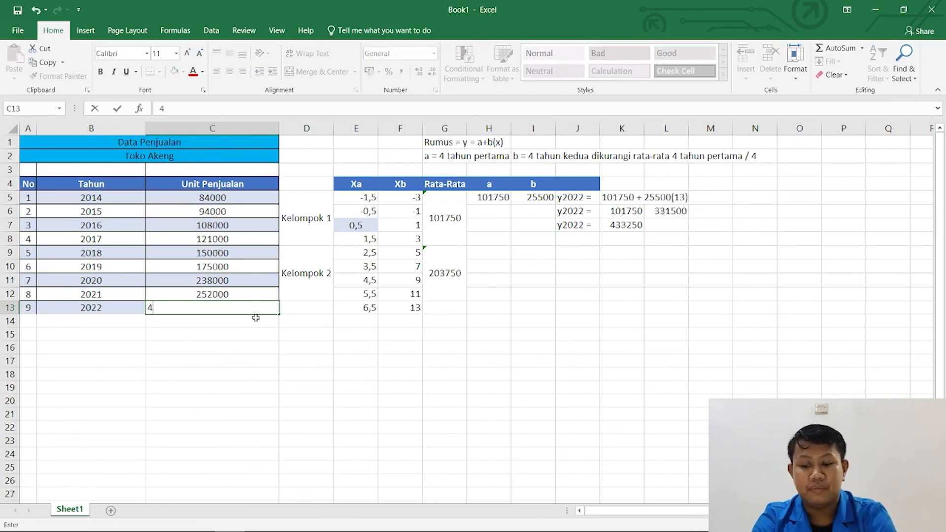
text(3)
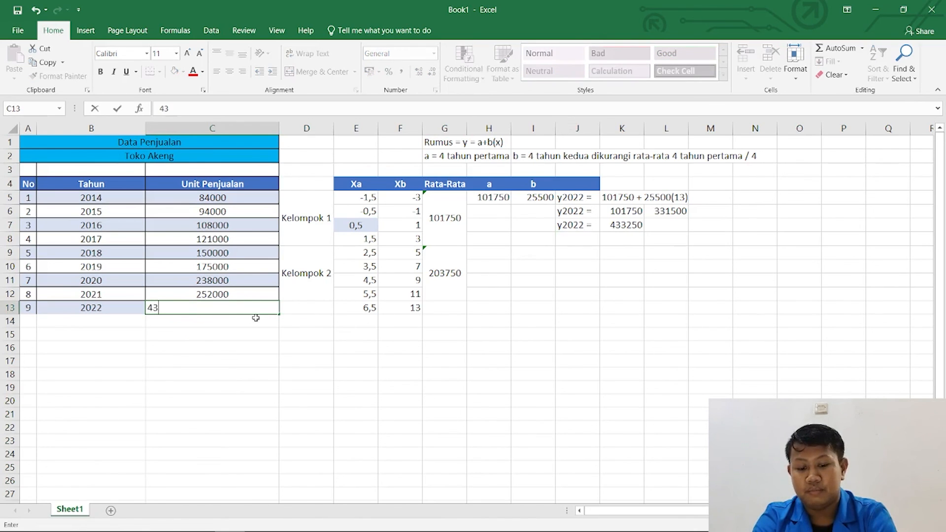
text(3250)
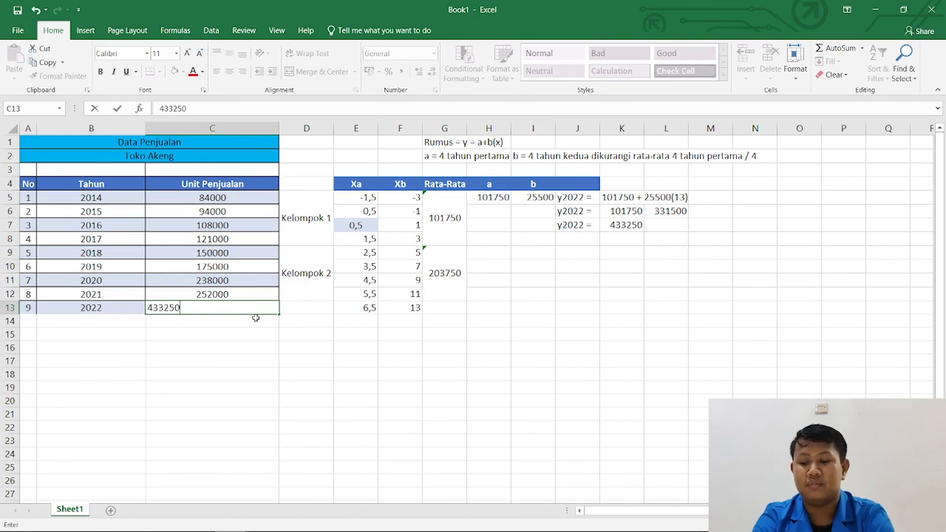
key(Return)
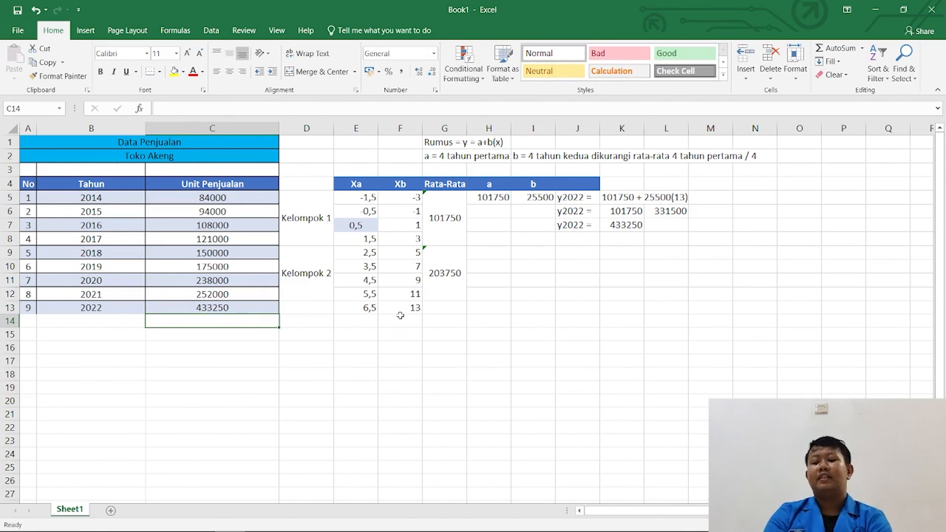